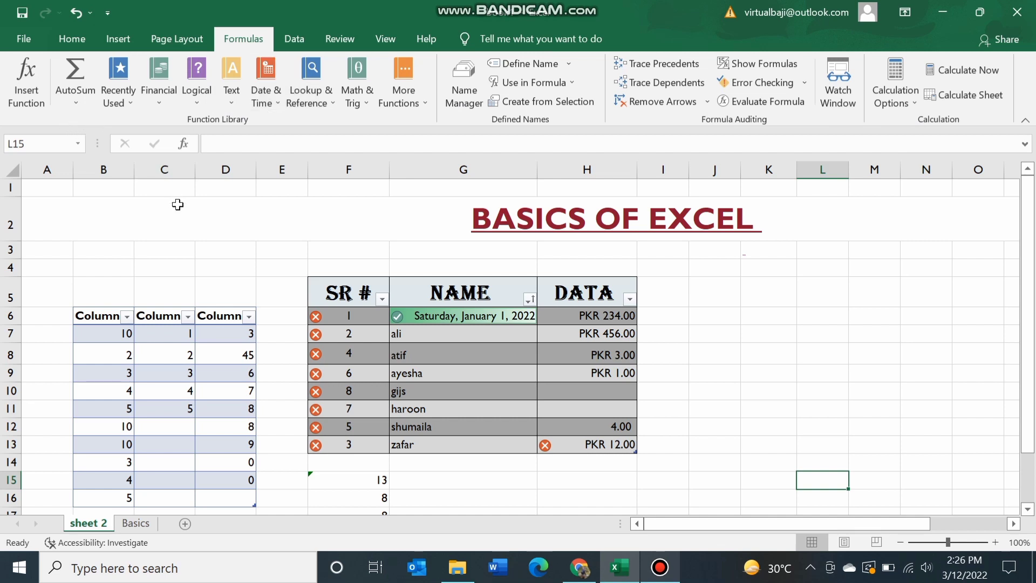
{"action": "left_click", "coordinate": [665, 288]}
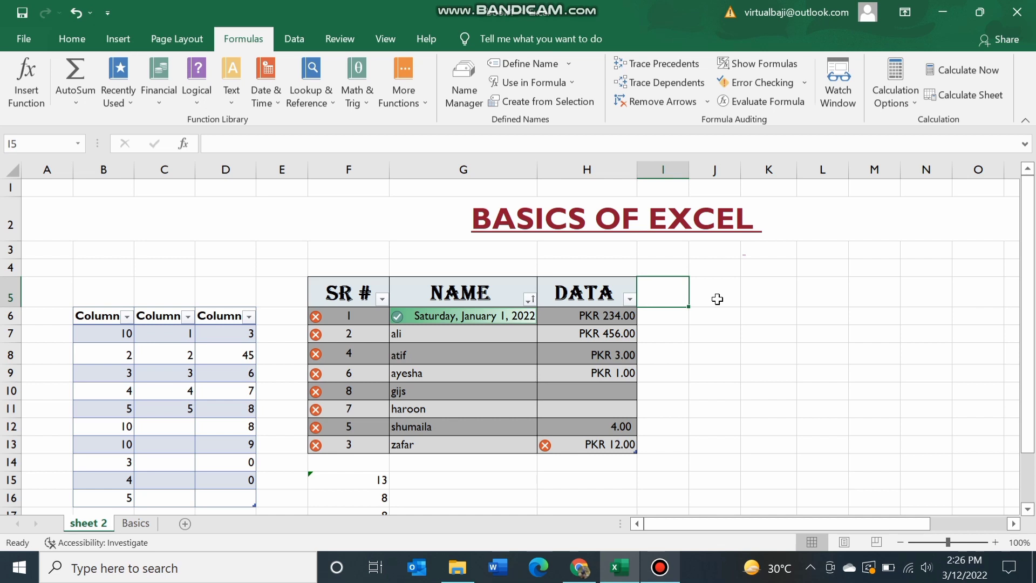
{"action": "left_click", "coordinate": [83, 101]}
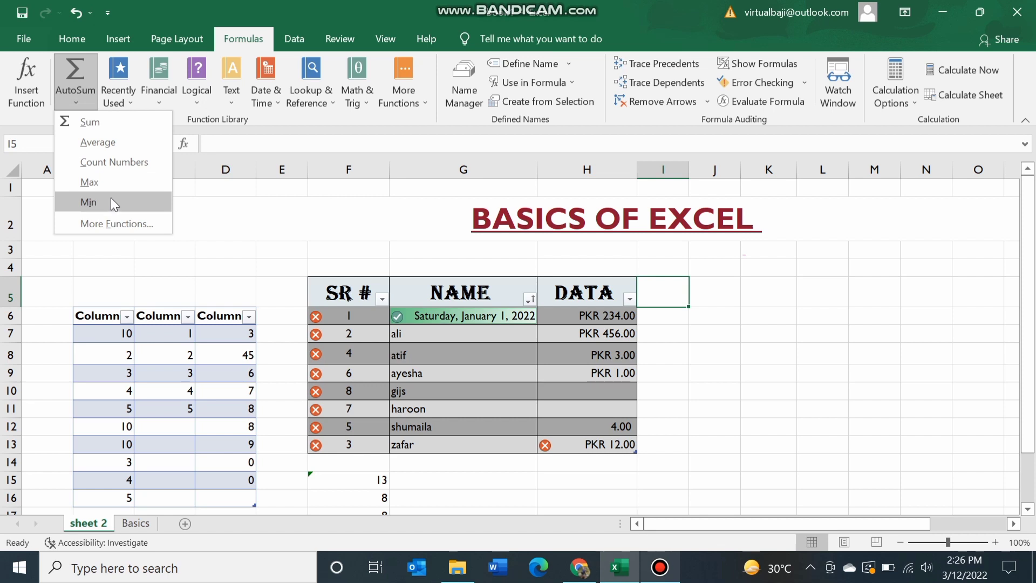
{"action": "left_click", "coordinate": [177, 30]}
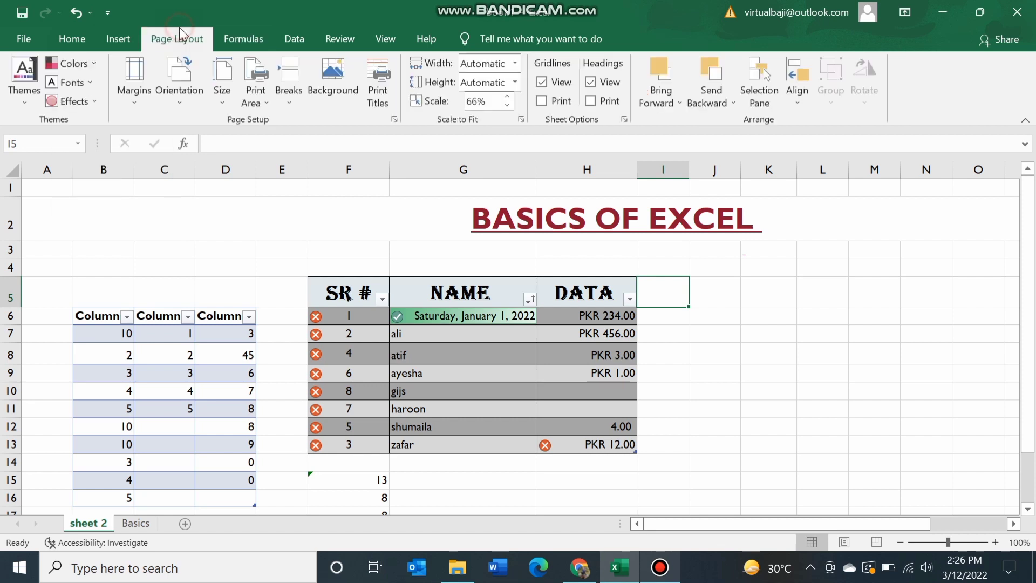
{"action": "left_click", "coordinate": [126, 30]}
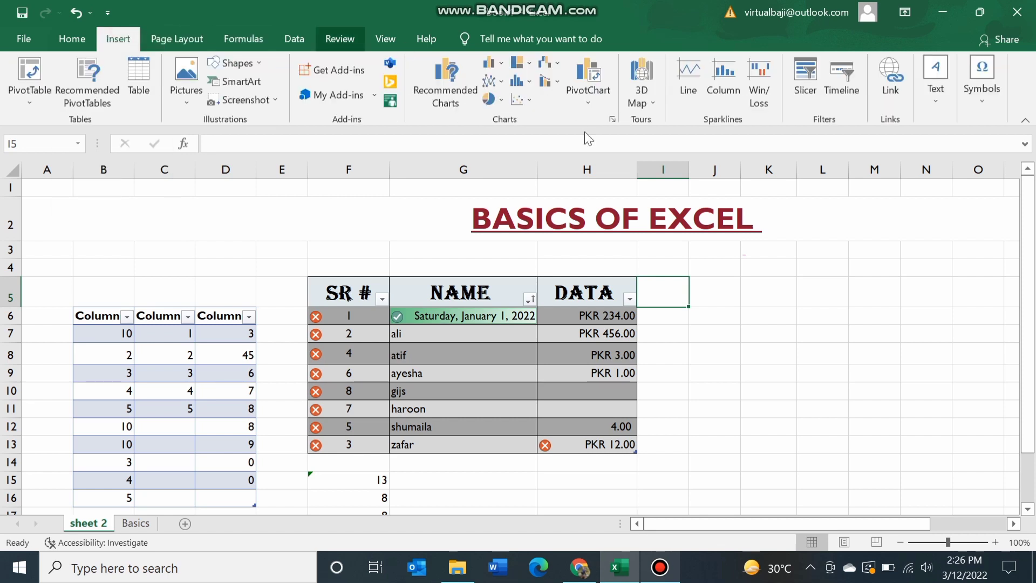
{"action": "left_click", "coordinate": [89, 39]}
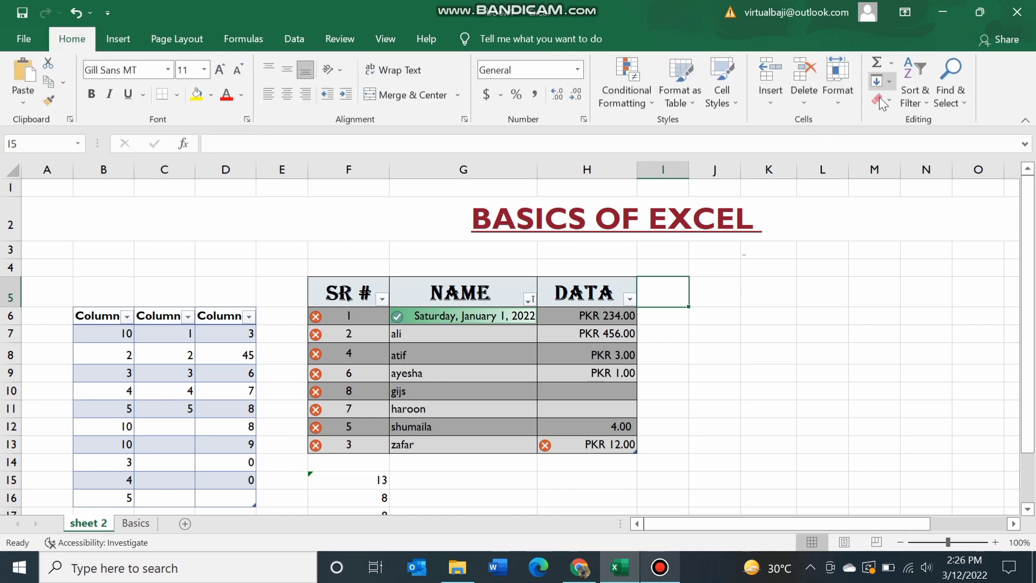
{"action": "left_click", "coordinate": [878, 64]}
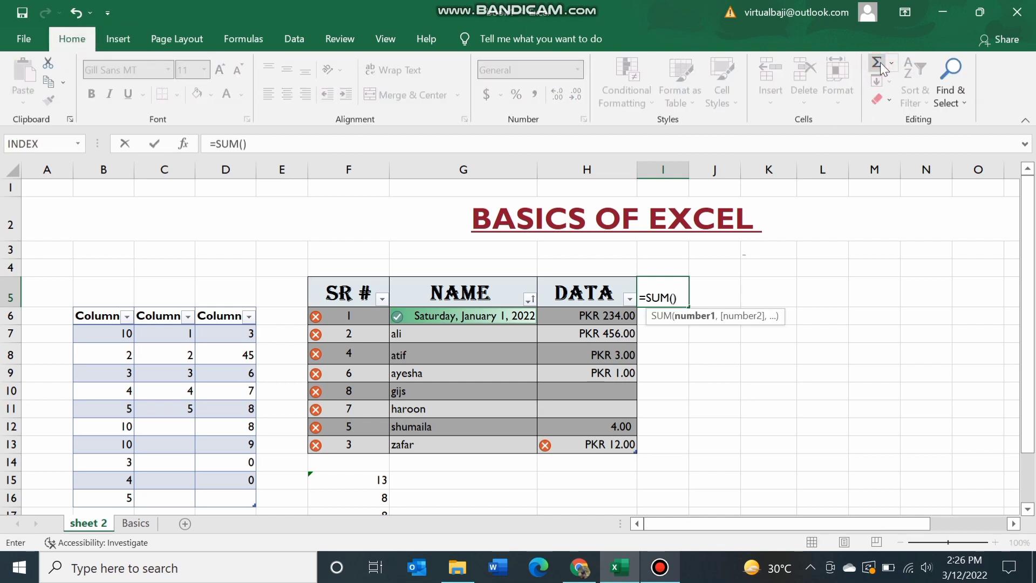
{"action": "key", "text": "BackSpace"}
{"action": "key", "text": "BackSpace"}
{"action": "key", "text": "BackSpace"}
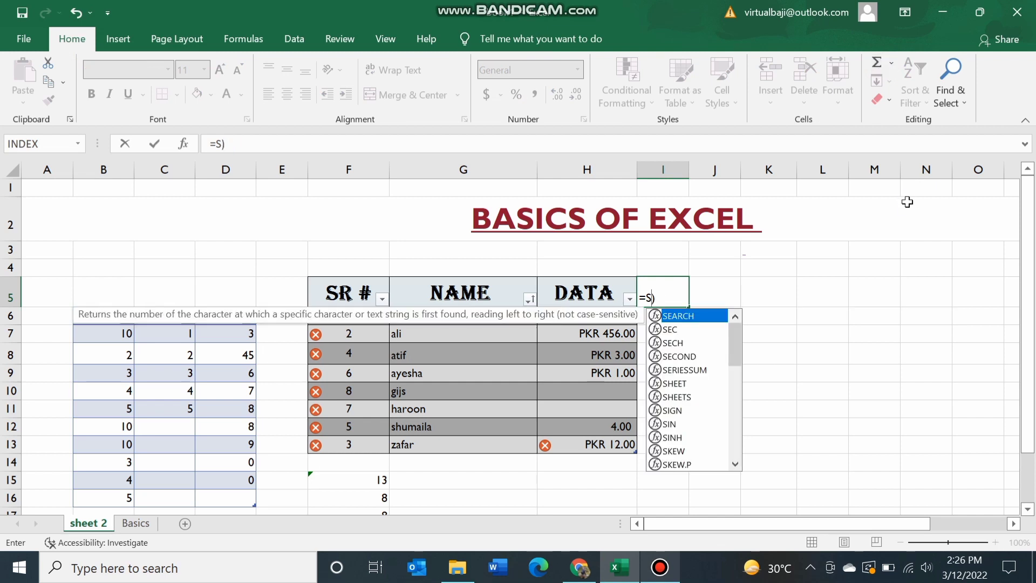
{"action": "key", "text": "Return"}
{"action": "left_click", "coordinate": [696, 218]}
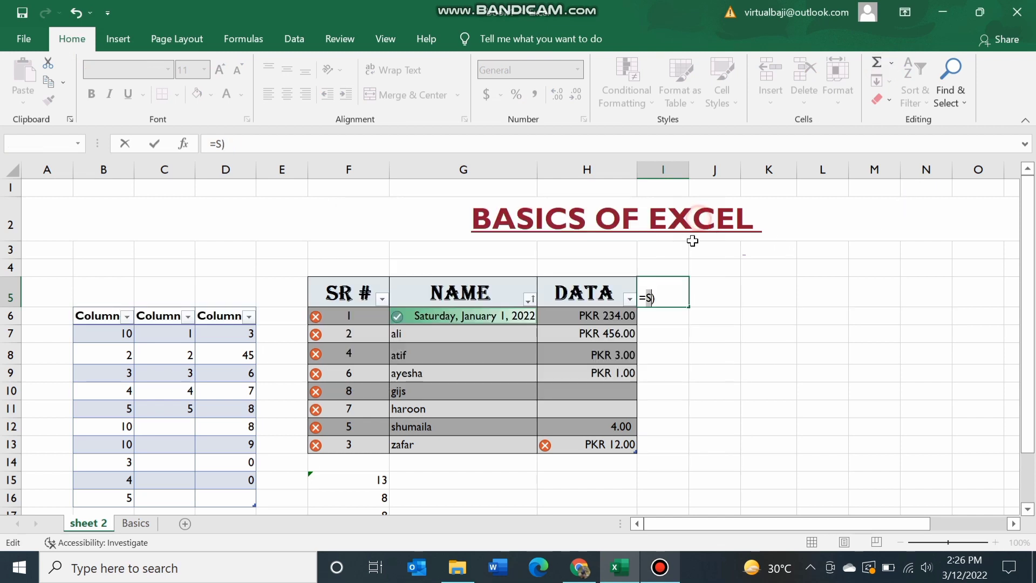
{"action": "left_click", "coordinate": [714, 332]}
{"action": "key", "text": "BackSpace"}
{"action": "key", "text": "BackSpace"}
{"action": "key", "text": "BackSpace"}
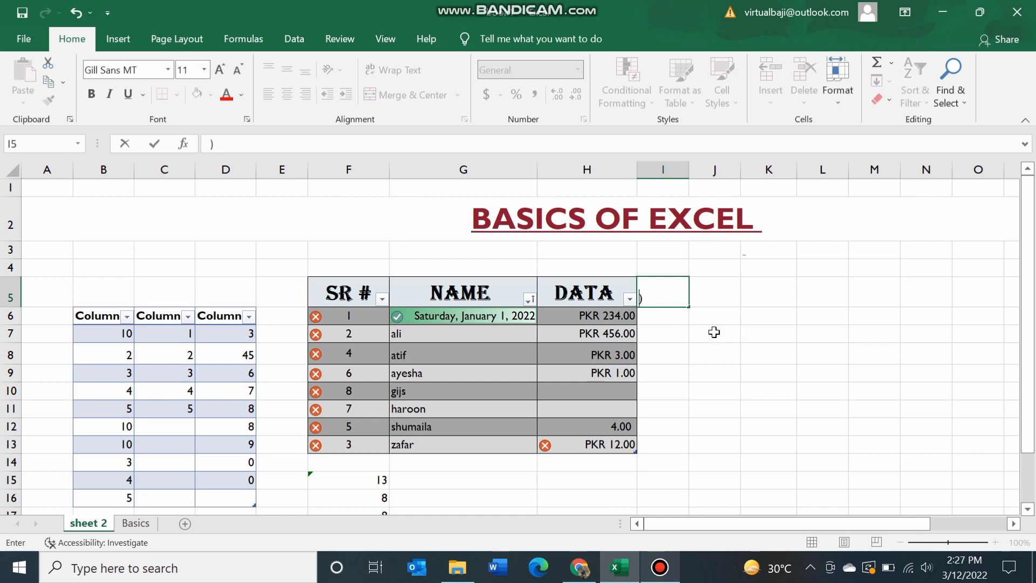
{"action": "key", "text": "BackSpace"}
{"action": "left_click", "coordinate": [774, 312]}
Step: Review the AutoSum options and the recently used functions, including the arguments of ISOWEEKNUM
{"action": "left_click", "coordinate": [232, 39]}
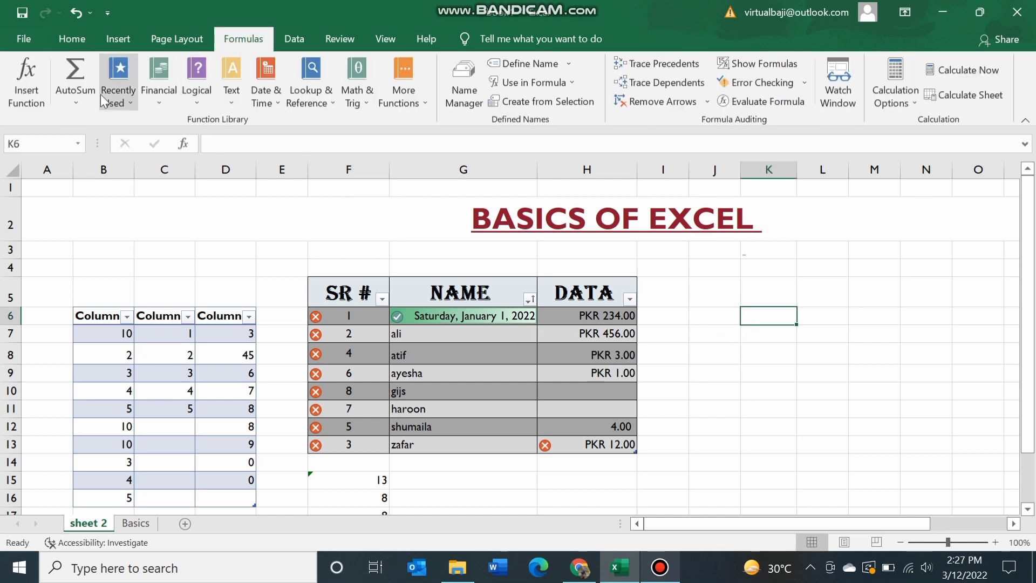
{"action": "left_click", "coordinate": [85, 95]}
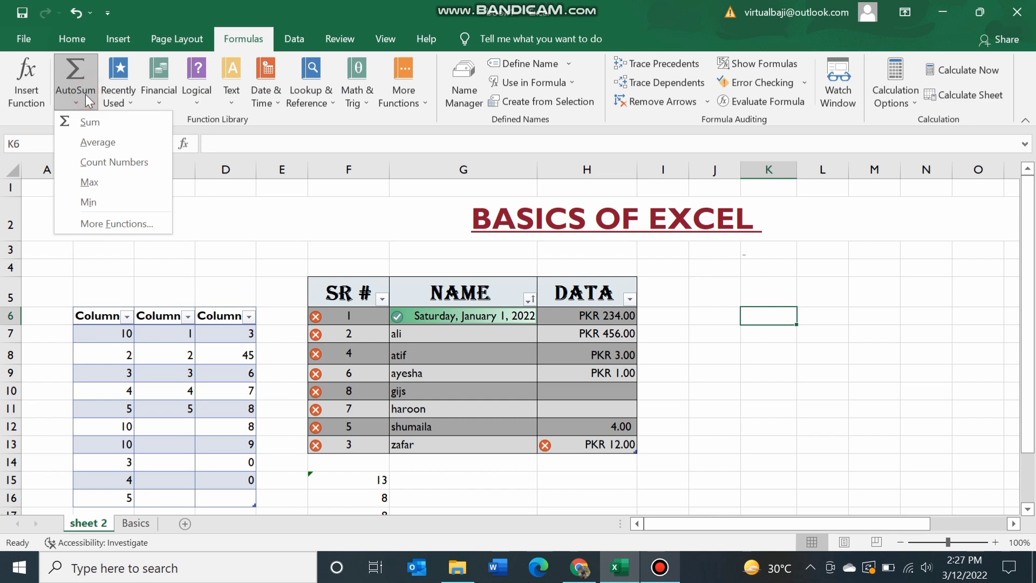
{"action": "left_click", "coordinate": [533, 273]}
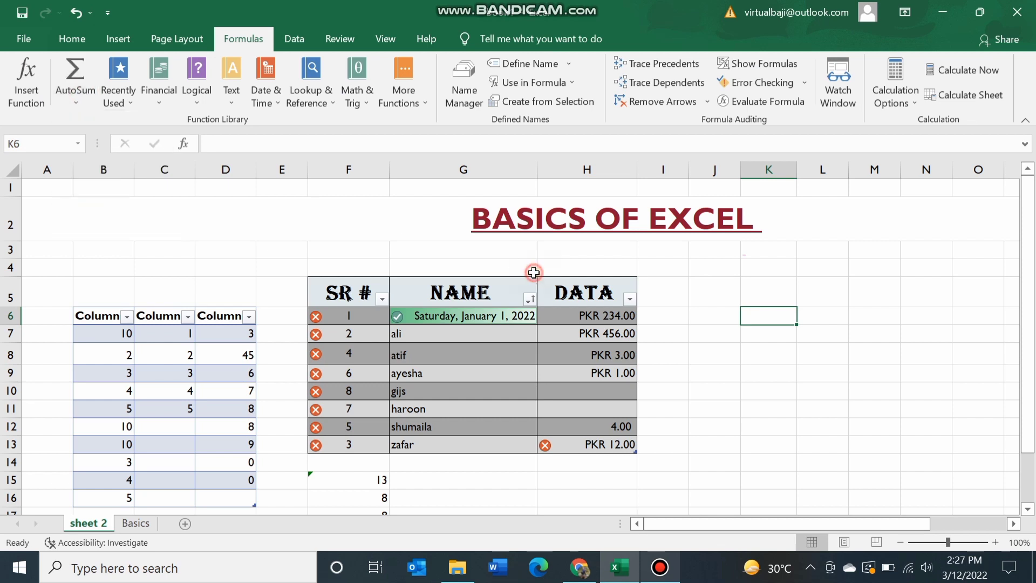
{"action": "left_click", "coordinate": [128, 103]}
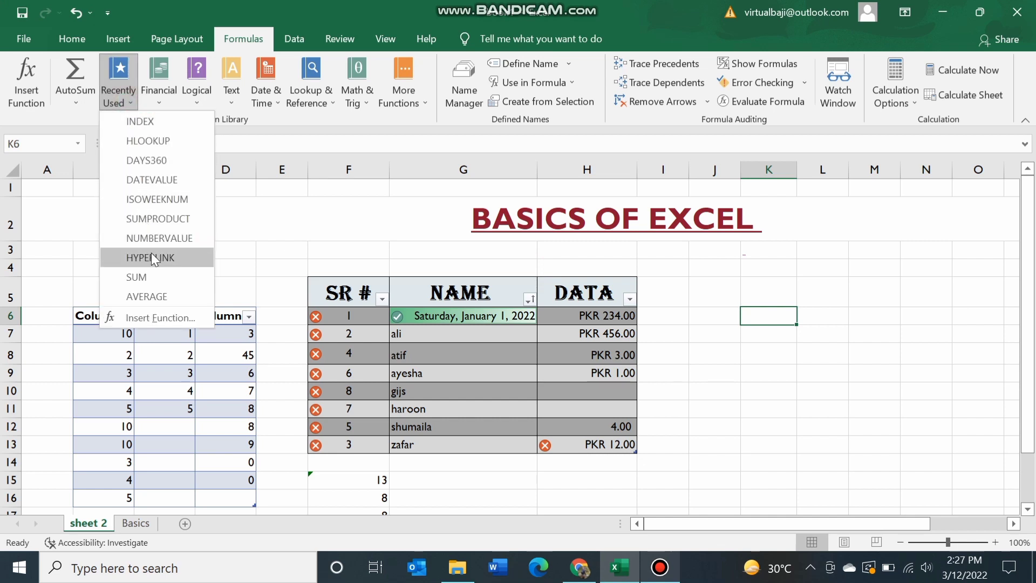
{"action": "left_click", "coordinate": [166, 202]}
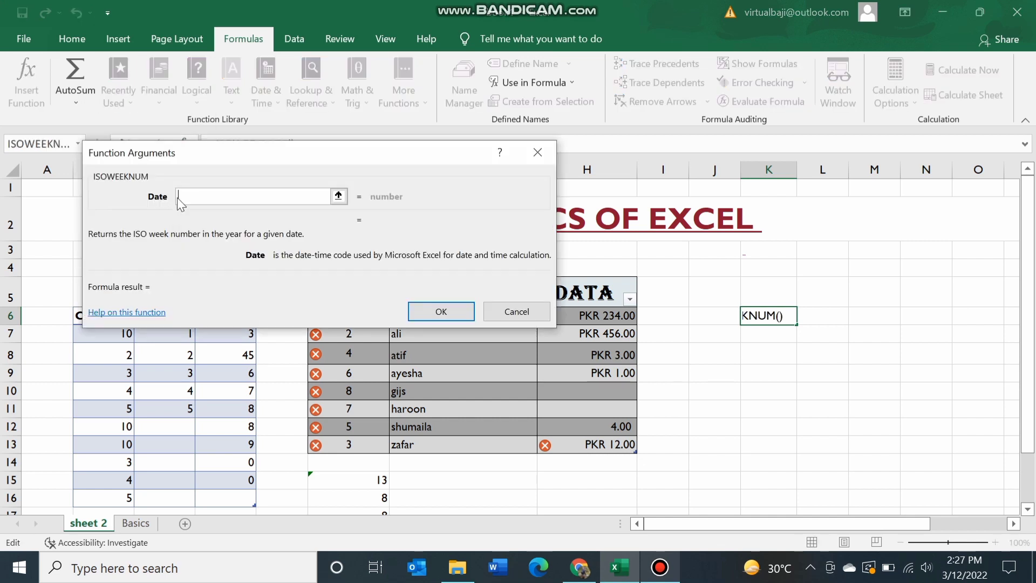
{"action": "left_click", "coordinate": [536, 153]}
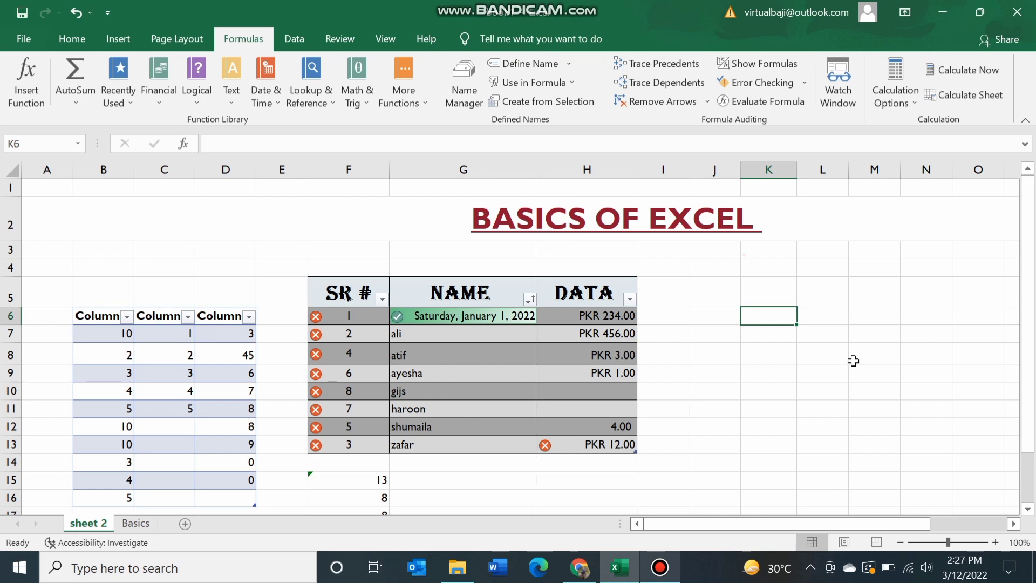
Step: Examine which functions the Financial and Logical categories of the function library offer
{"action": "left_click", "coordinate": [168, 95]}
{"action": "left_click", "coordinate": [169, 95]}
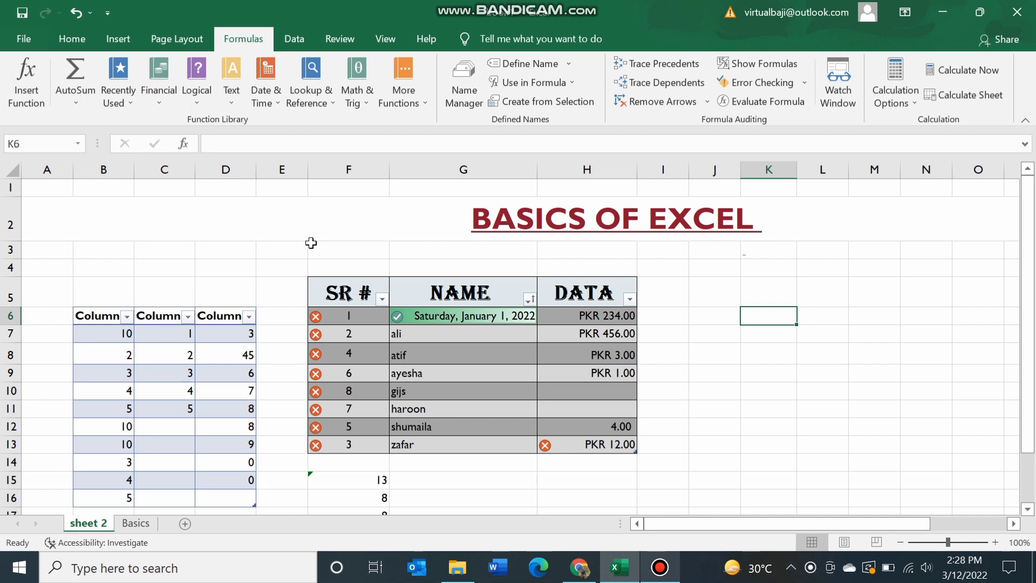
{"action": "left_click", "coordinate": [159, 97]}
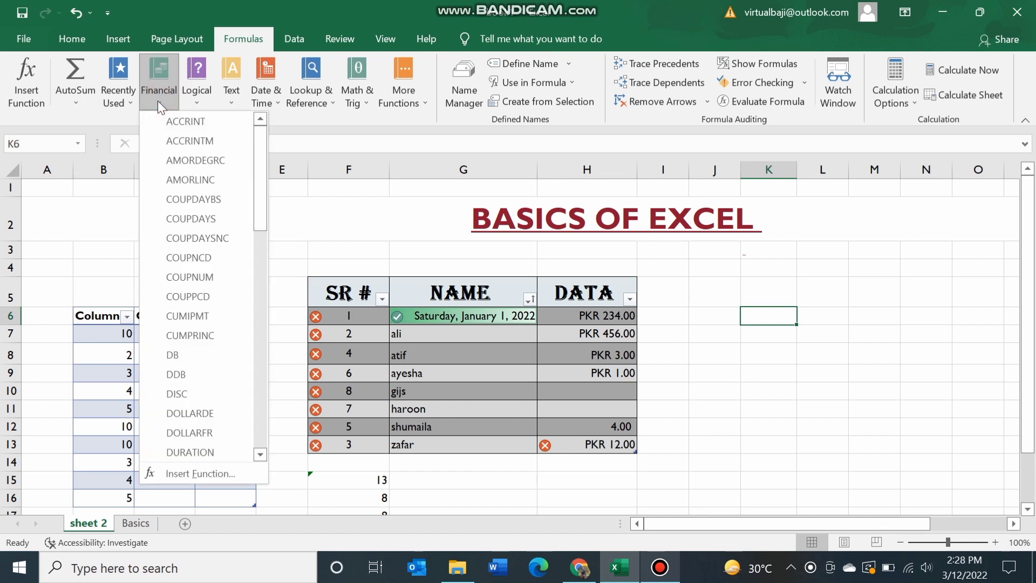
{"action": "left_click_drag", "start_coordinate": [258, 218], "coordinate": [258, 432]}
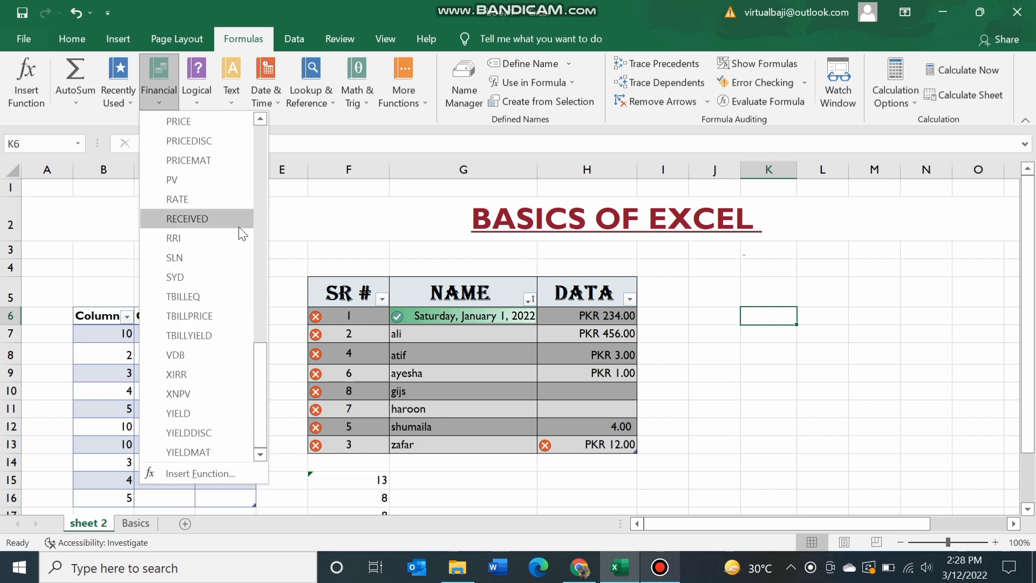
{"action": "left_click", "coordinate": [255, 178]}
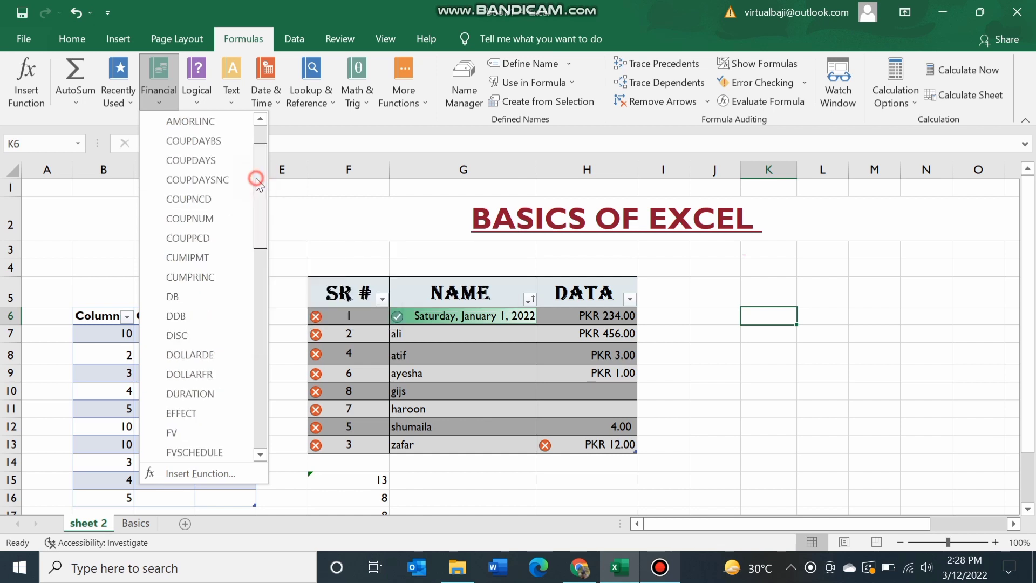
{"action": "left_click_drag", "start_coordinate": [257, 182], "coordinate": [261, 137]}
{"action": "left_click", "coordinate": [345, 212]}
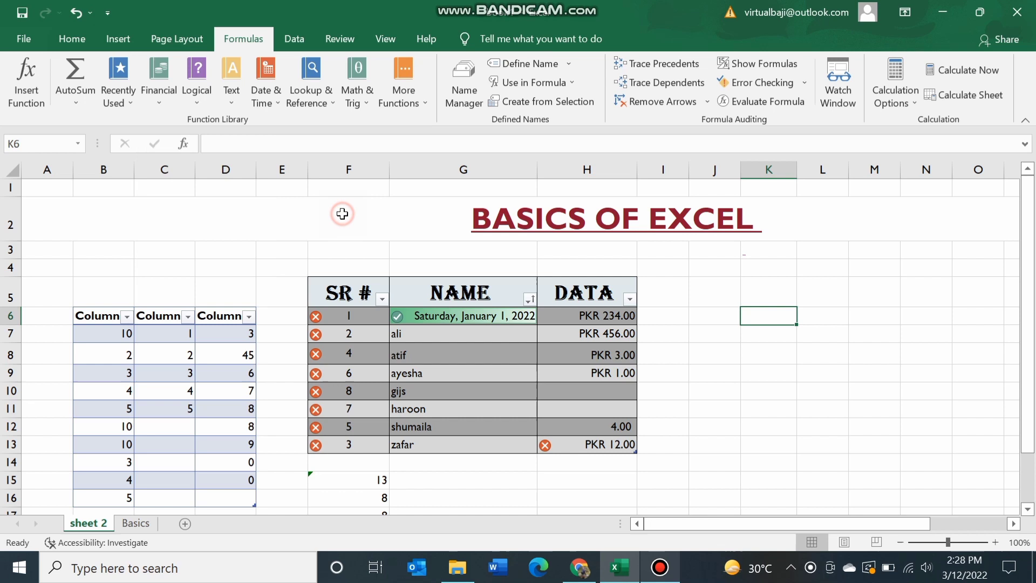
{"action": "left_click", "coordinate": [235, 264]}
{"action": "left_click", "coordinate": [225, 161]}
{"action": "left_click", "coordinate": [160, 183]}
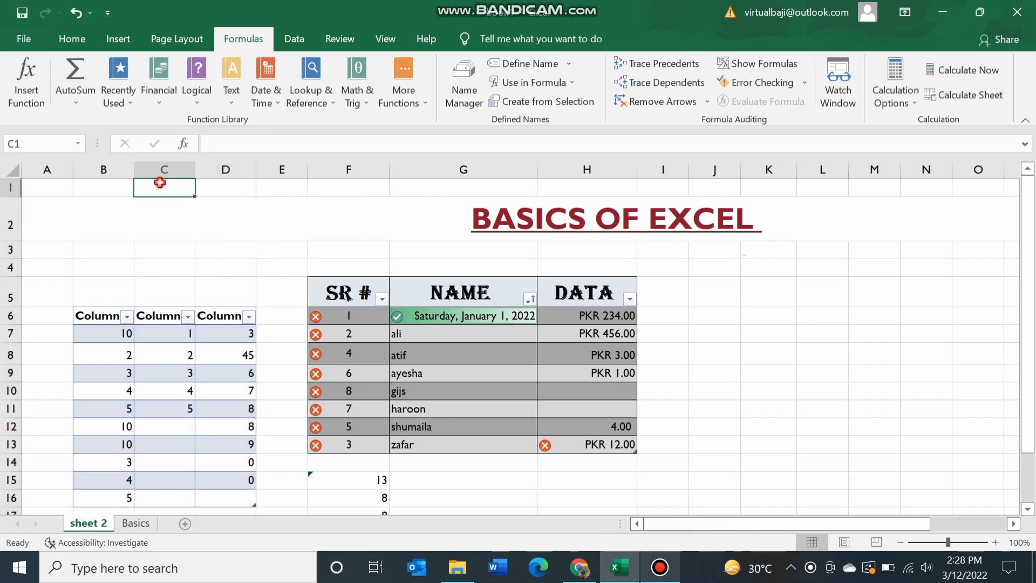
{"action": "left_click", "coordinate": [198, 86]}
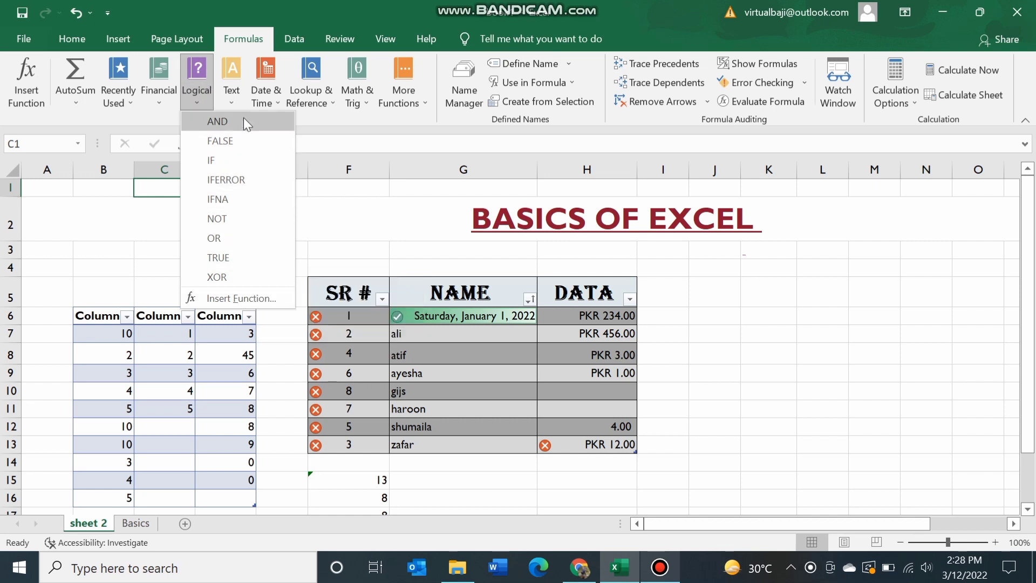
{"action": "left_click", "coordinate": [771, 348]}
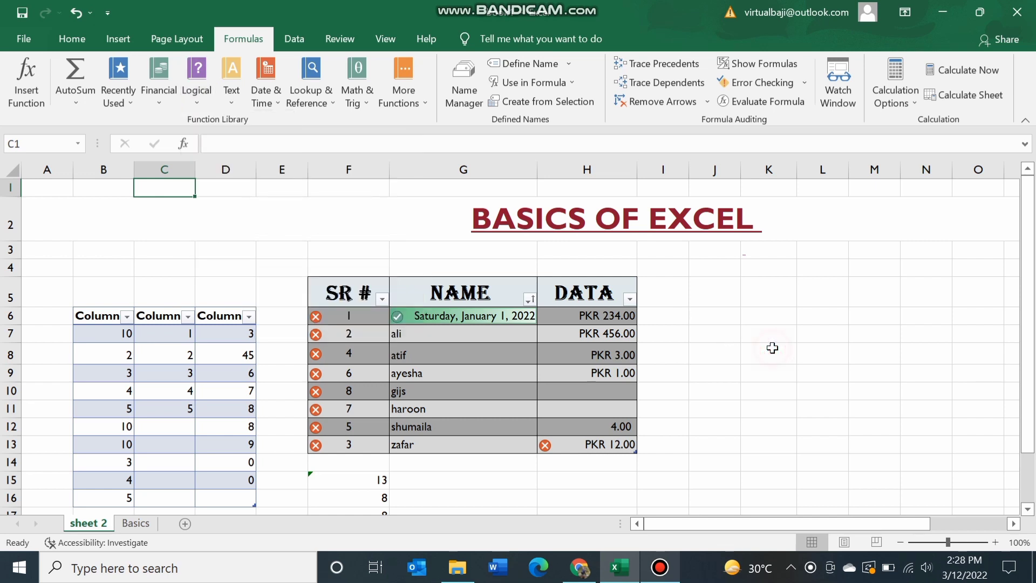
Step: Insert the logical AND function in cell K8 with true as each of its three arguments
{"action": "left_click", "coordinate": [772, 348]}
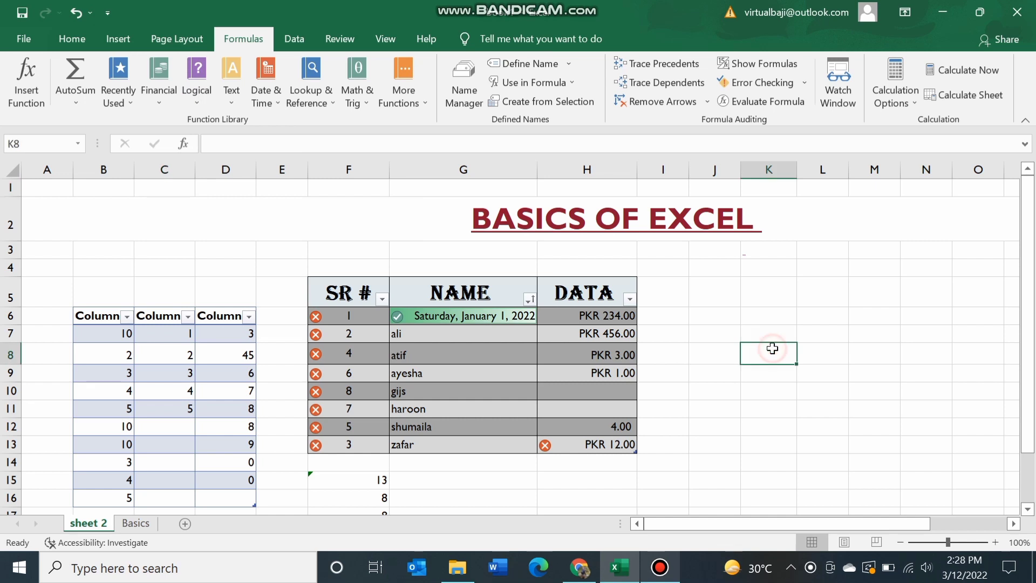
{"action": "left_click", "coordinate": [197, 96]}
{"action": "left_click", "coordinate": [221, 123]}
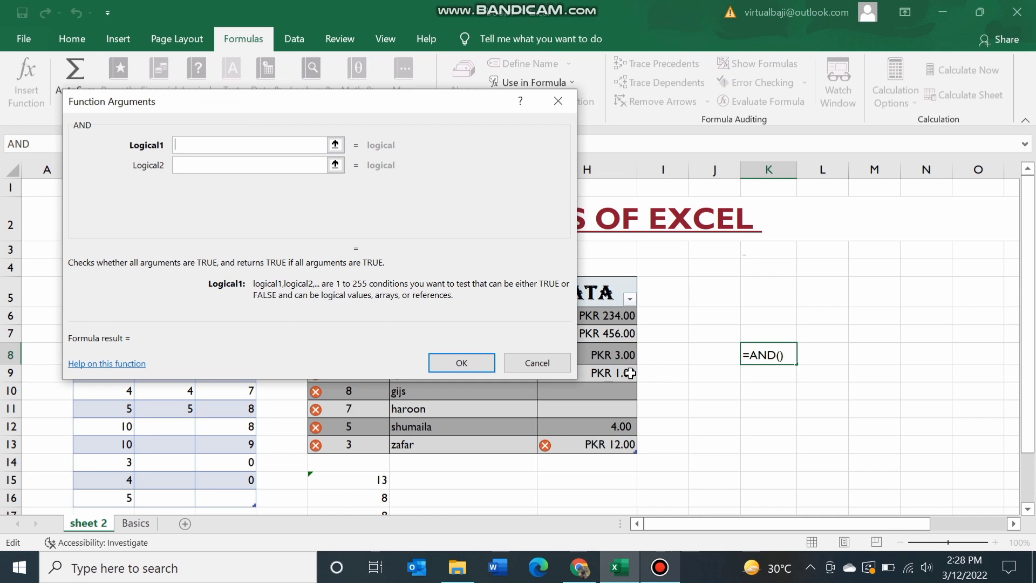
{"action": "left_click", "coordinate": [217, 142]}
{"action": "type", "text": "true"}
{"action": "left_click", "coordinate": [255, 162]}
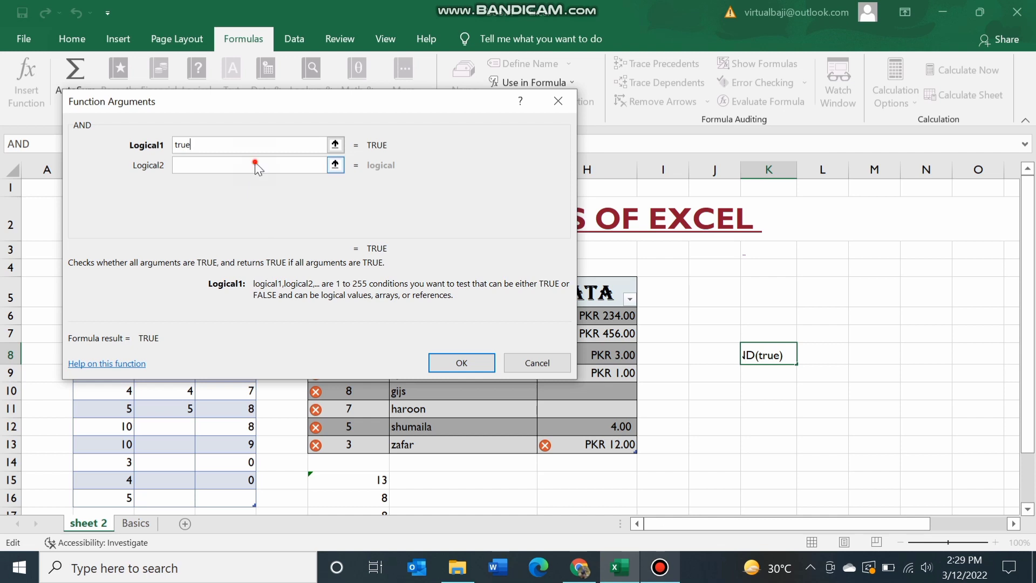
{"action": "type", "text": "true"}
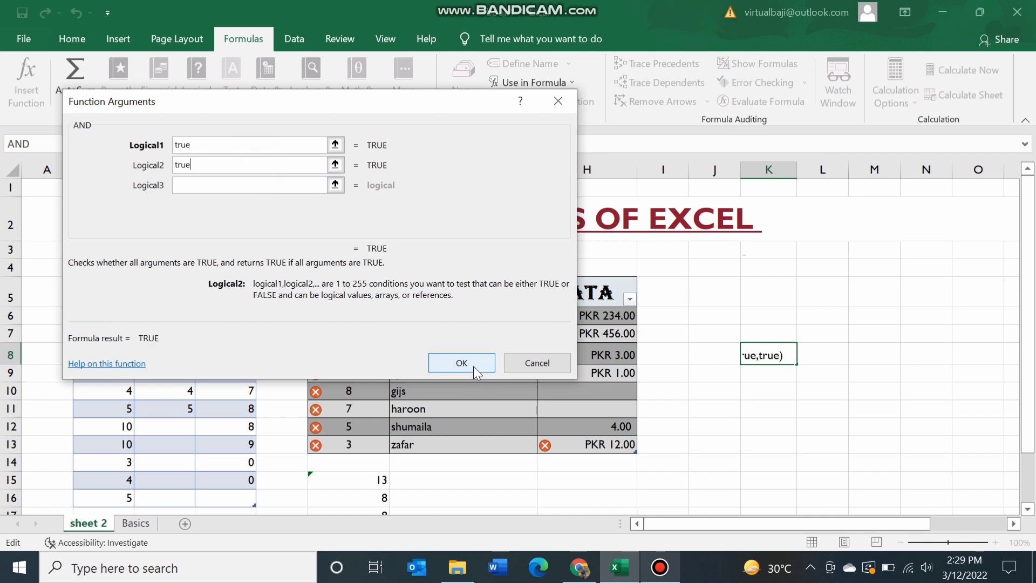
{"action": "left_click", "coordinate": [250, 182]}
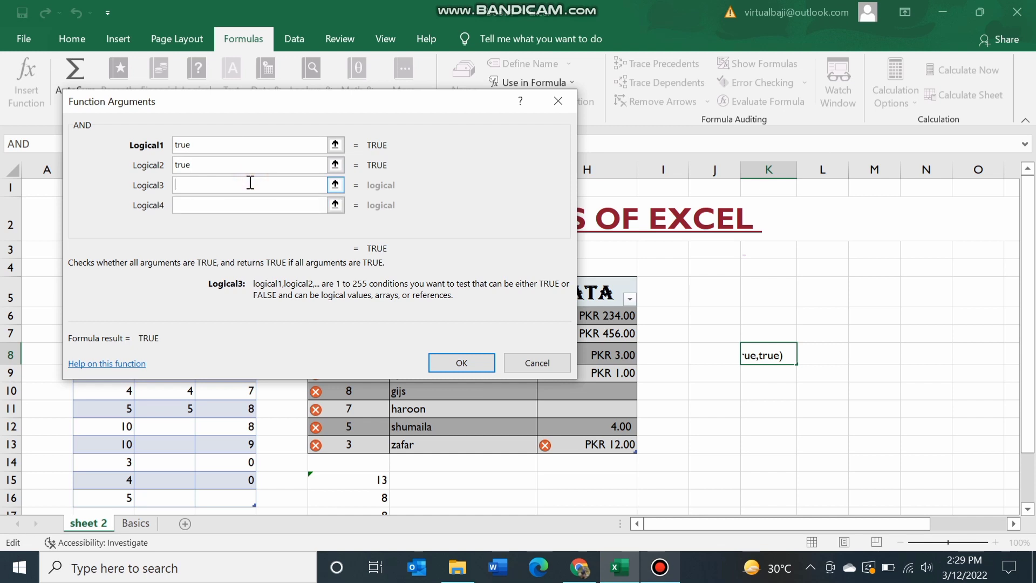
{"action": "type", "text": "True"}
{"action": "left_click", "coordinate": [478, 363]}
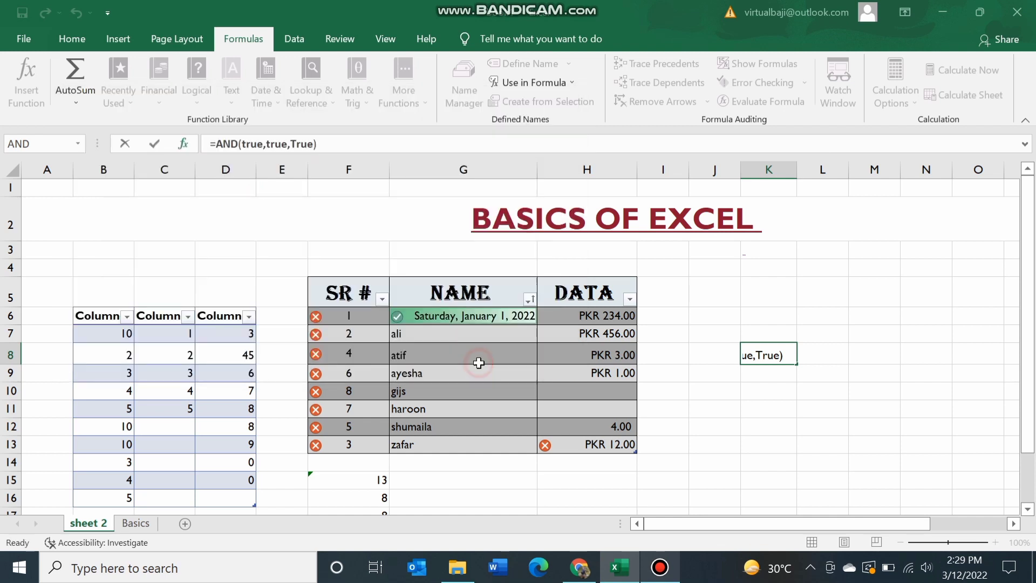
{"action": "left_click", "coordinate": [806, 441]}
{"action": "left_click", "coordinate": [773, 376]}
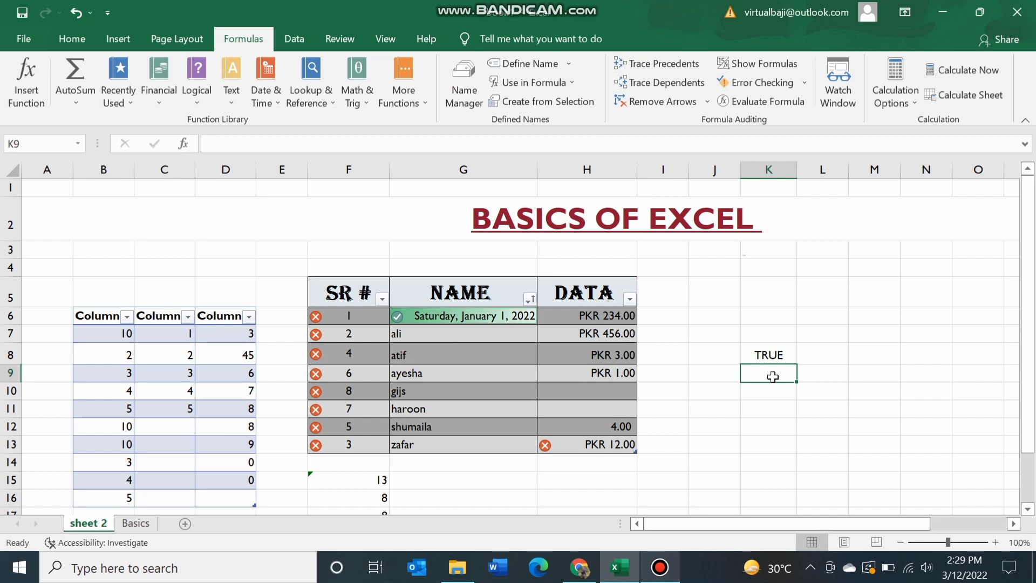
Step: Replace the formula in cell K8 with a directly written AND function that takes True and False as arguments
{"action": "left_click", "coordinate": [769, 355]}
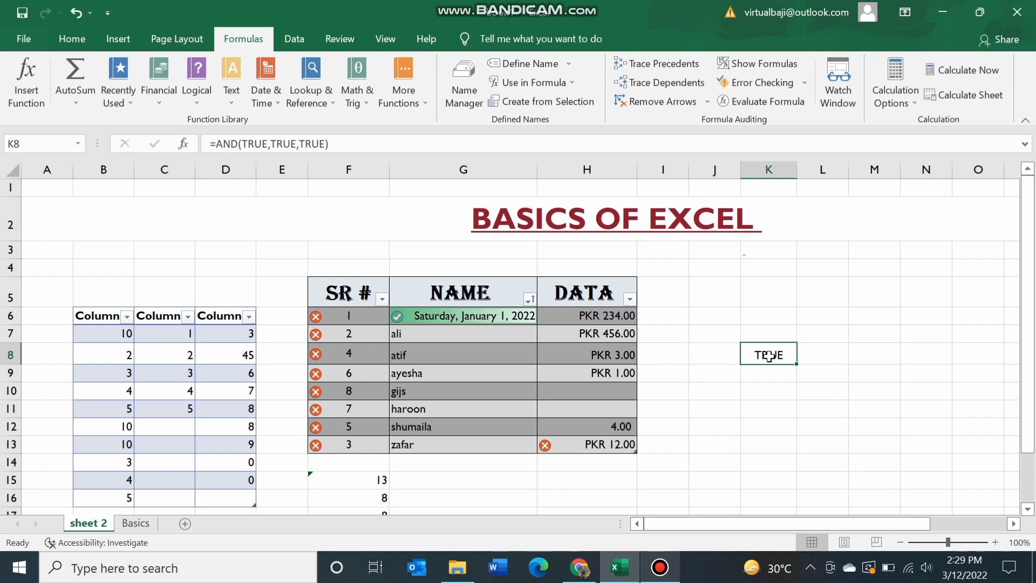
{"action": "type", "text": "="}
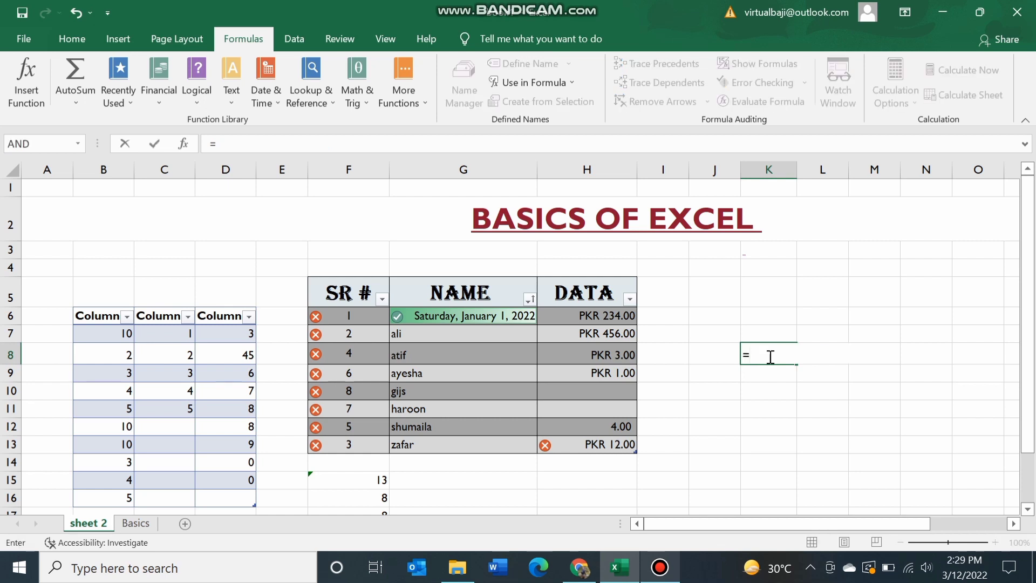
{"action": "type", "text": "and"}
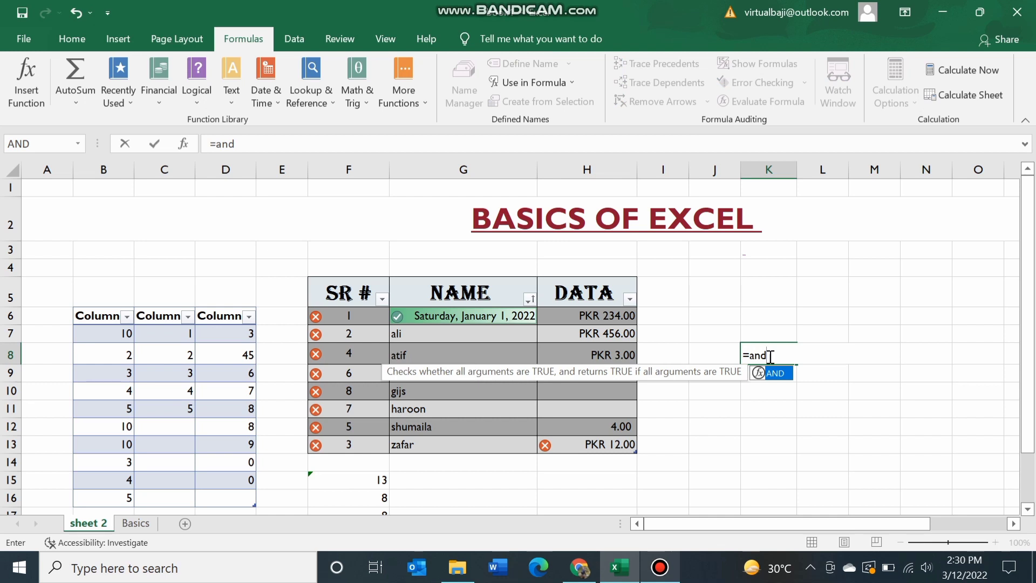
{"action": "type", "text": "("}
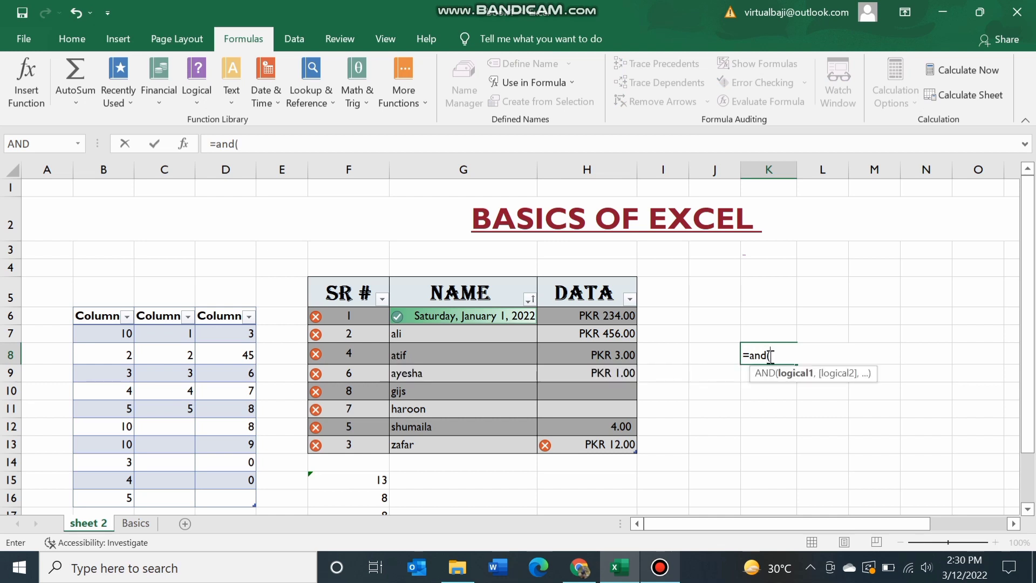
{"action": "type", "text": "True"}
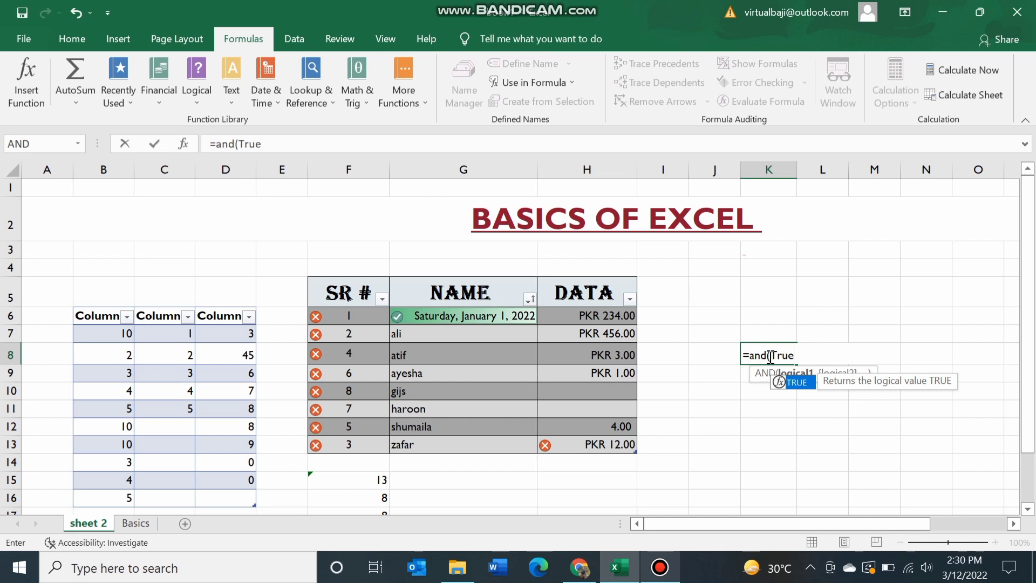
{"action": "type", "text": ","}
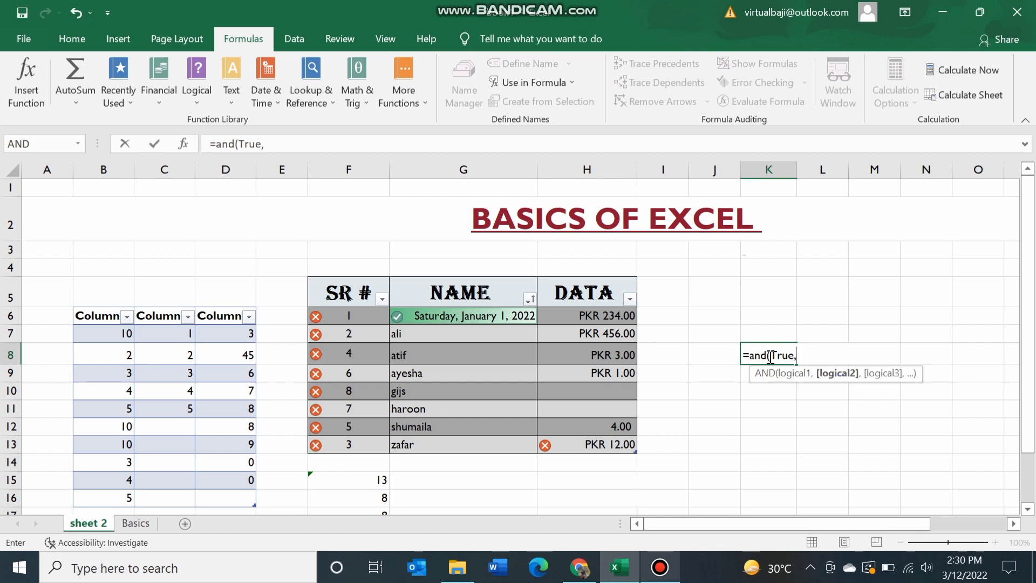
{"action": "type", "text": "False)"}
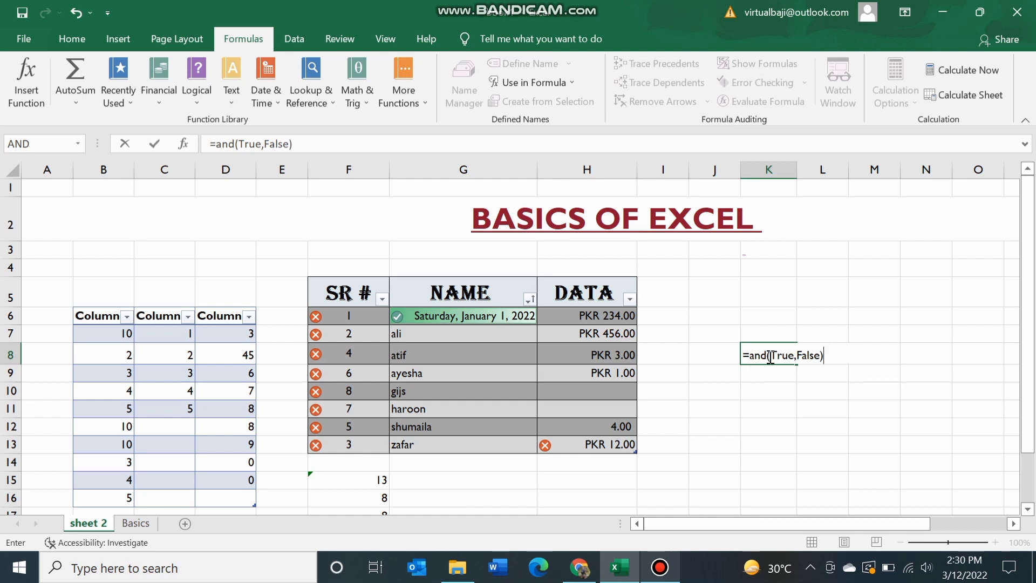
{"action": "key", "text": "Return"}
{"action": "left_click", "coordinate": [775, 356]}
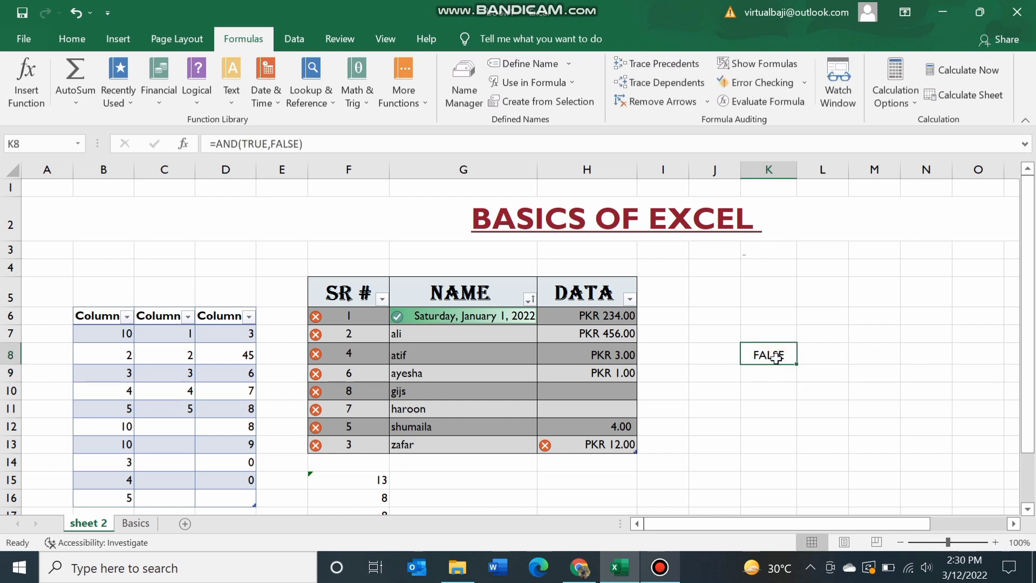
{"action": "left_click", "coordinate": [755, 396]}
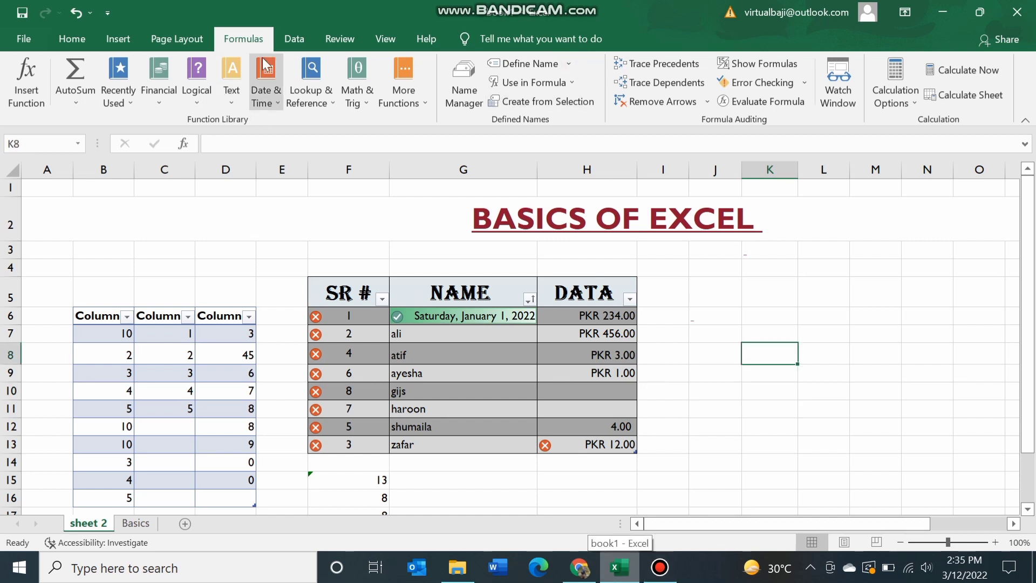
Step: Examine which functions the Text and Date & Time categories of the function library offer
{"action": "left_click", "coordinate": [232, 93]}
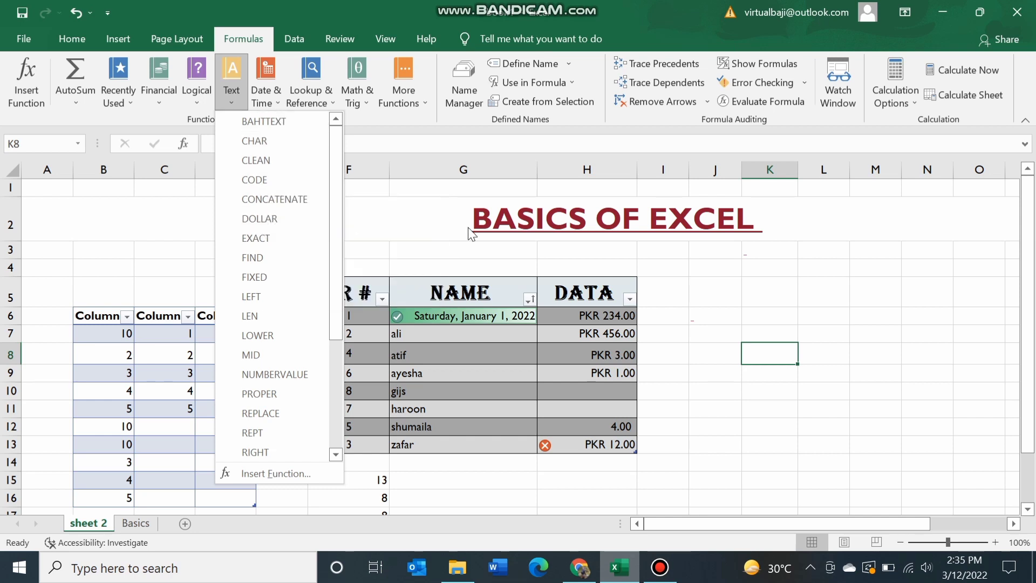
{"action": "left_click", "coordinate": [427, 254]}
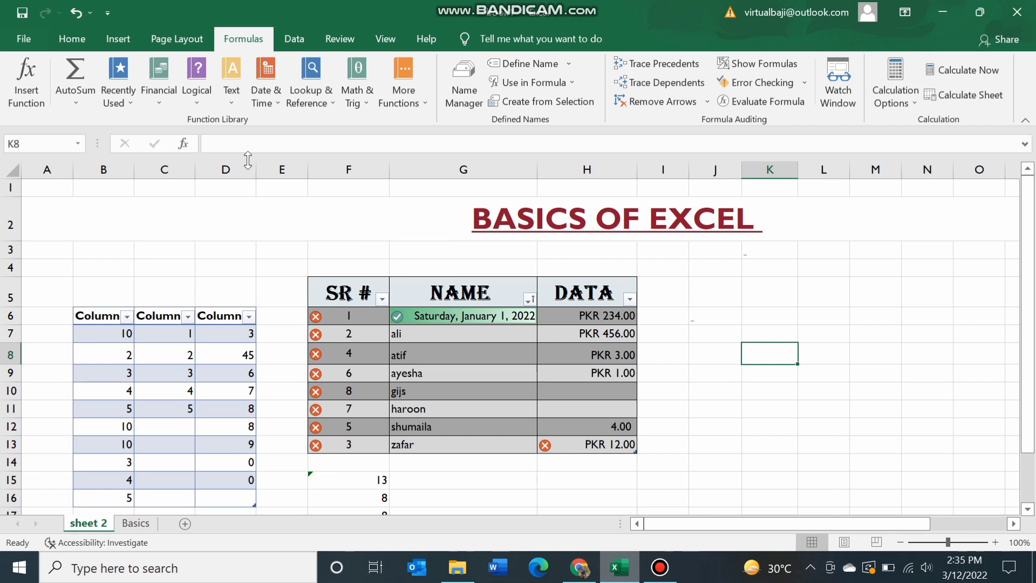
{"action": "left_click", "coordinate": [280, 100]}
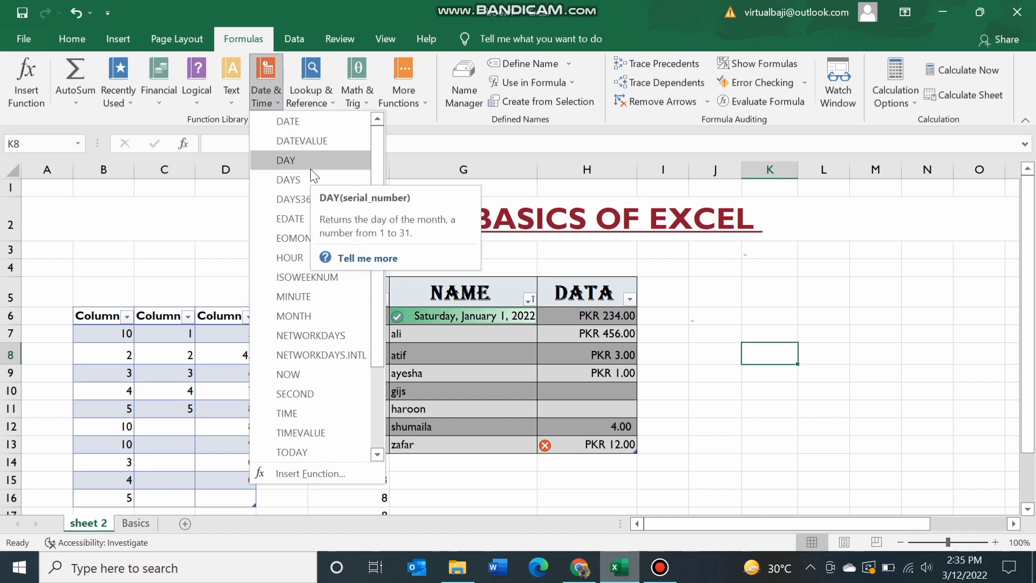
Step: Insert the TODAY function from the Date & Time category in cell K8
{"action": "double_click", "coordinate": [766, 357]}
{"action": "type", "text": "="}
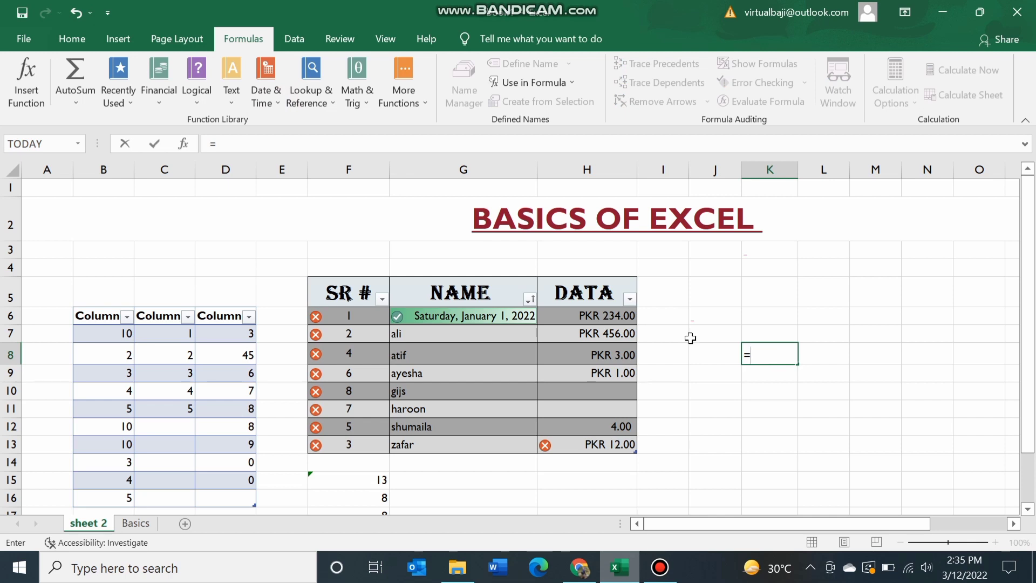
{"action": "left_click", "coordinate": [271, 108]}
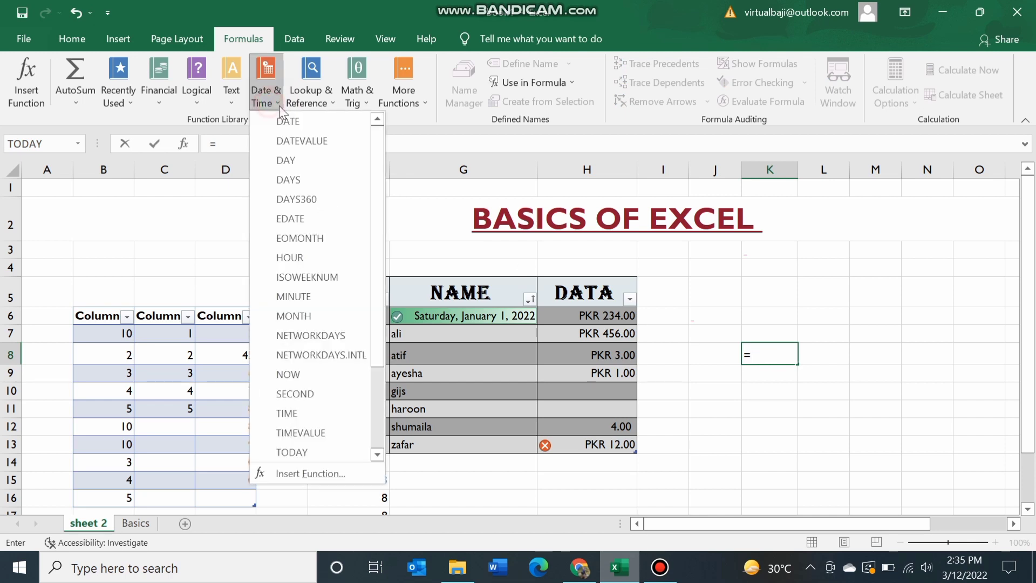
{"action": "left_click", "coordinate": [313, 452]}
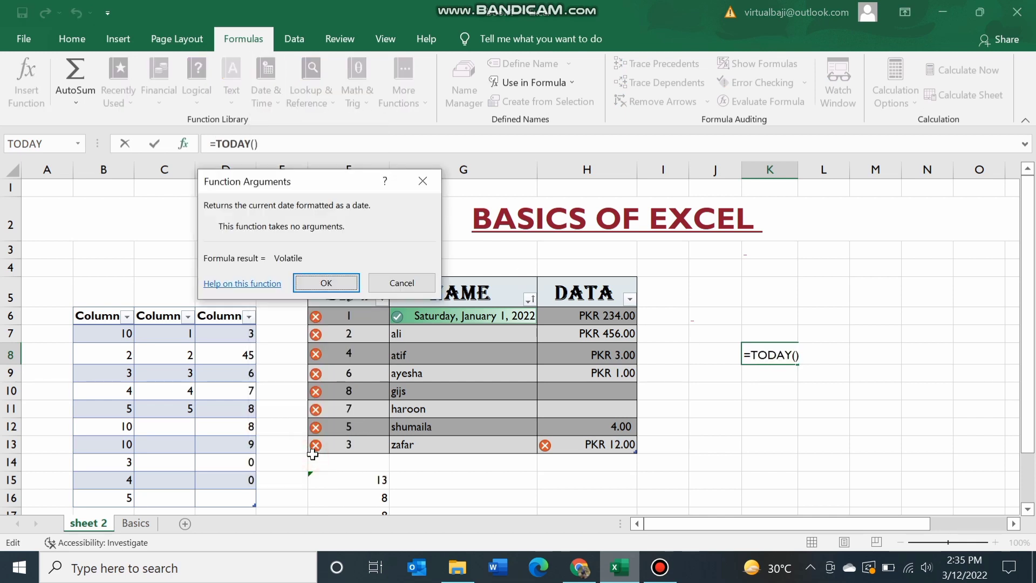
{"action": "key", "text": "Return"}
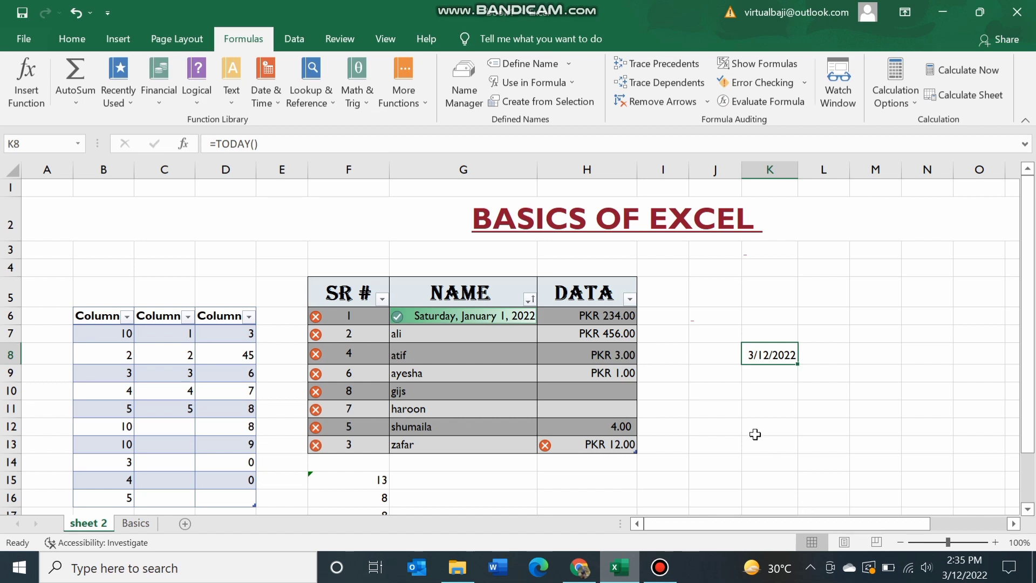
Step: Insert the YEAR function from the Date & Time category in cell J9, with cell K8 as its serial number
{"action": "left_click", "coordinate": [713, 378]}
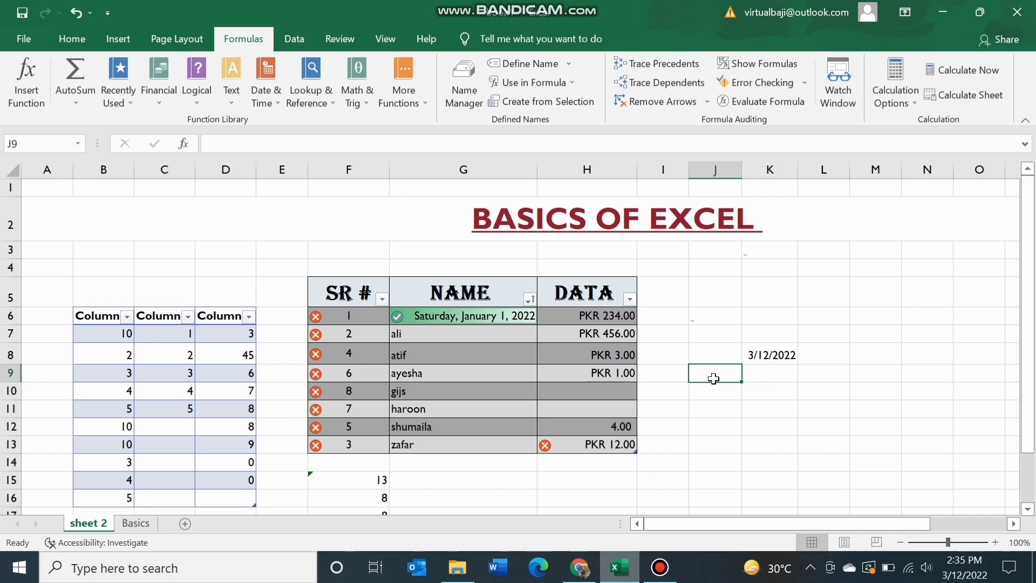
{"action": "left_click", "coordinate": [277, 102]}
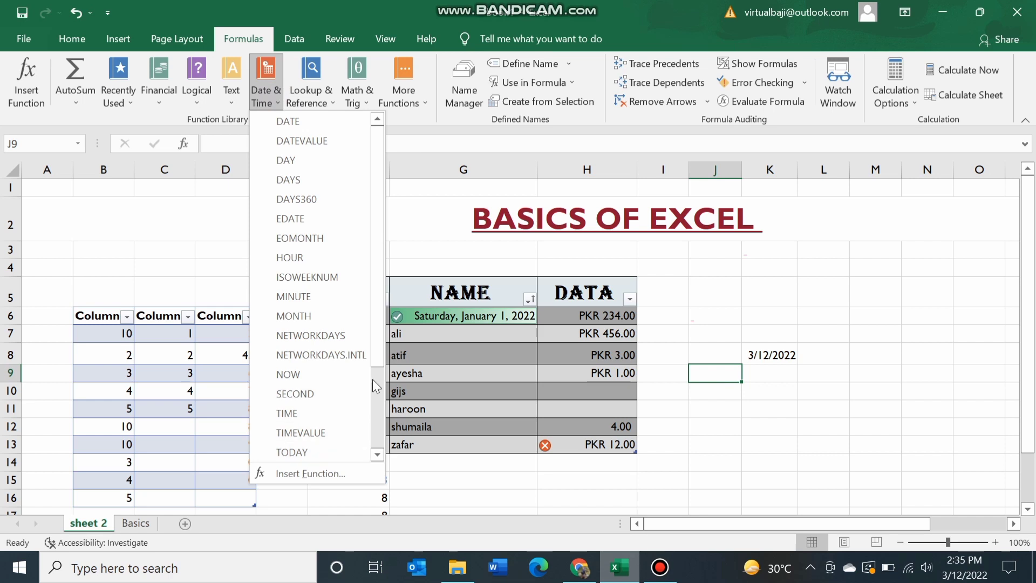
{"action": "left_click_drag", "start_coordinate": [384, 353], "coordinate": [386, 449]}
{"action": "left_click", "coordinate": [315, 431]}
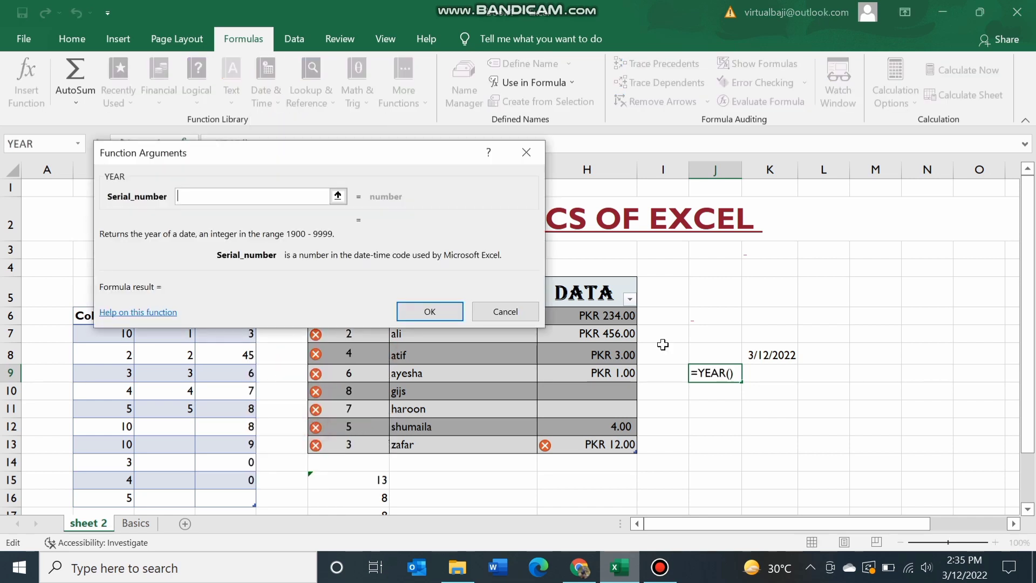
{"action": "left_click", "coordinate": [768, 356]}
{"action": "key", "text": "Return"}
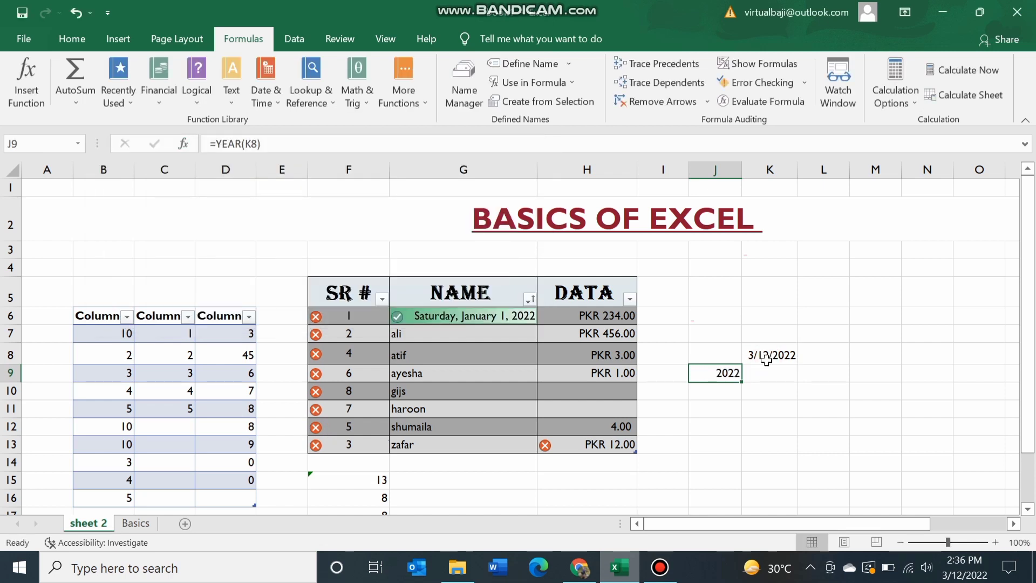
Step: Write a YEAR formula directly in cell J10 that refers to the date in K8
{"action": "left_click", "coordinate": [717, 396]}
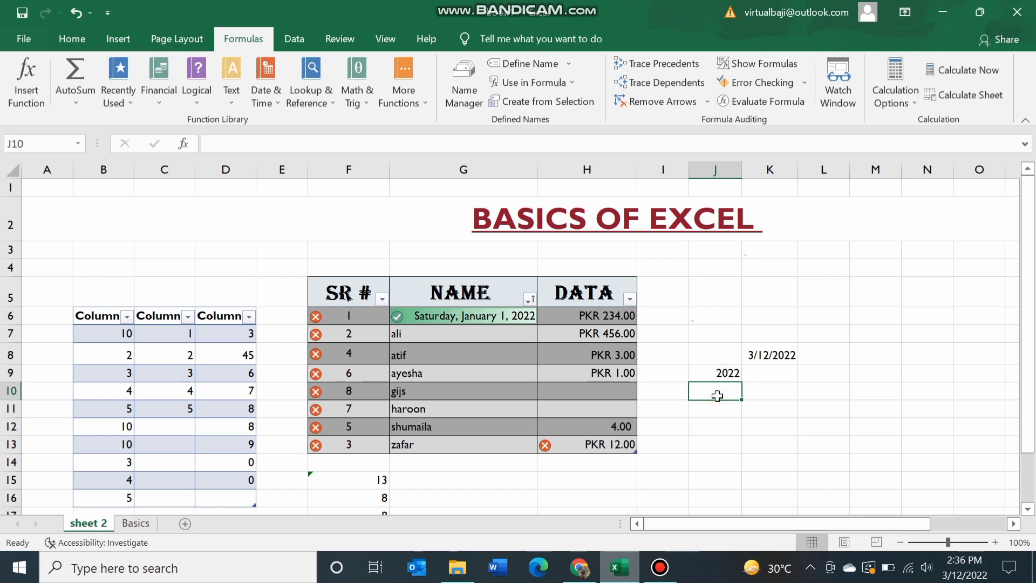
{"action": "double_click", "coordinate": [717, 396]}
{"action": "type", "text": "=yea"}
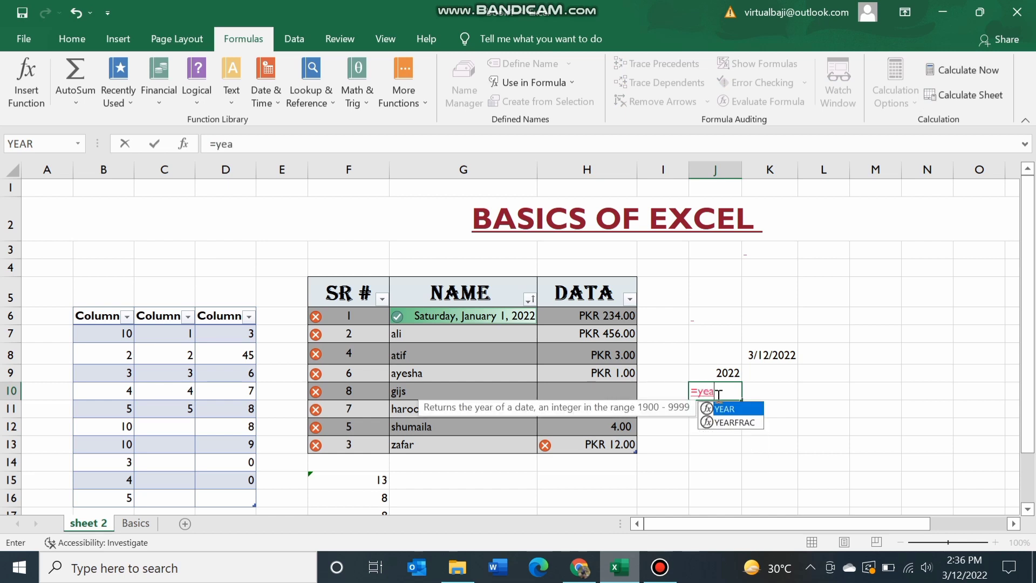
{"action": "type", "text": "r("}
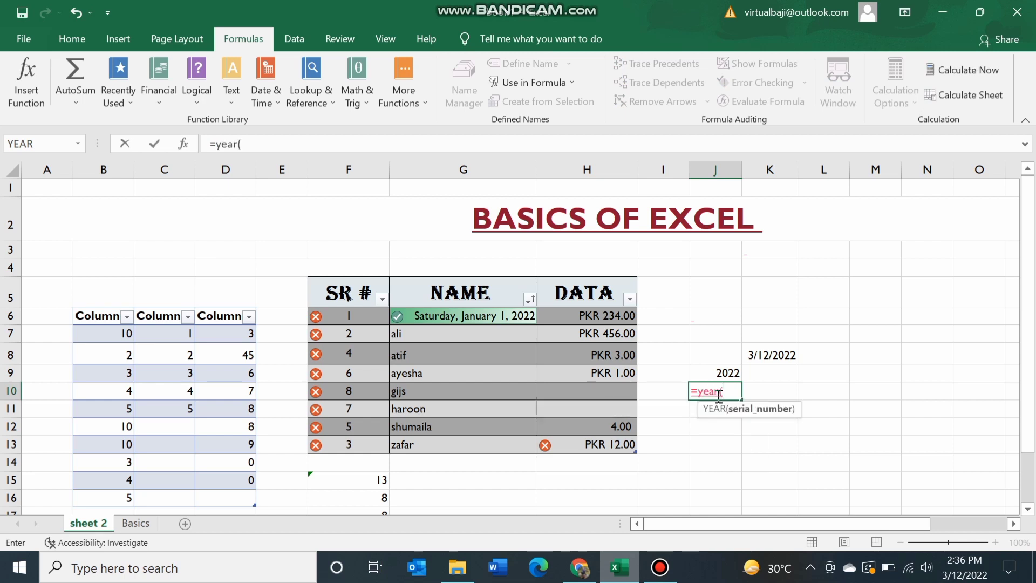
{"action": "left_click", "coordinate": [770, 353]}
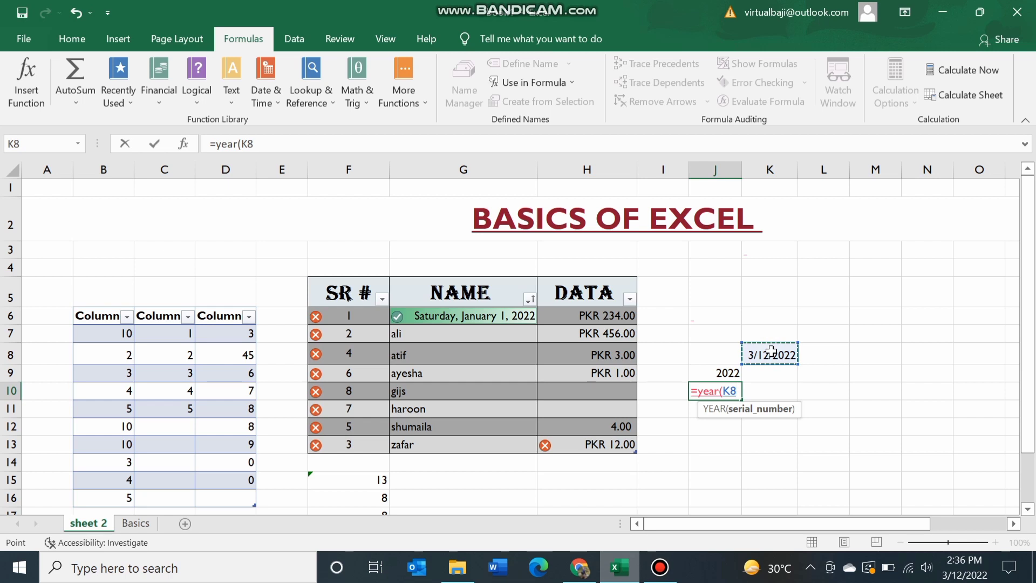
{"action": "key", "text": "Return"}
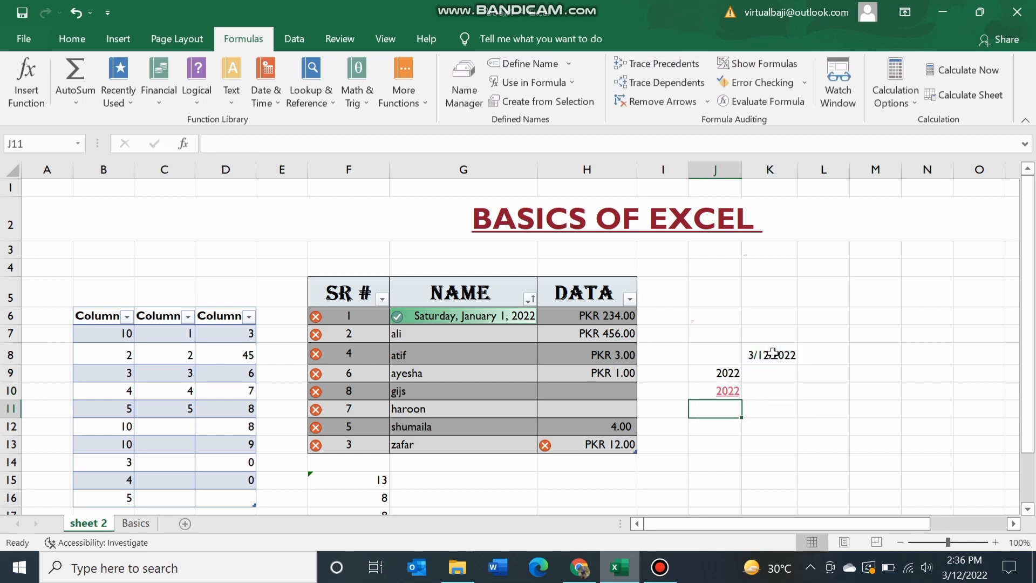
{"action": "left_click", "coordinate": [805, 414]}
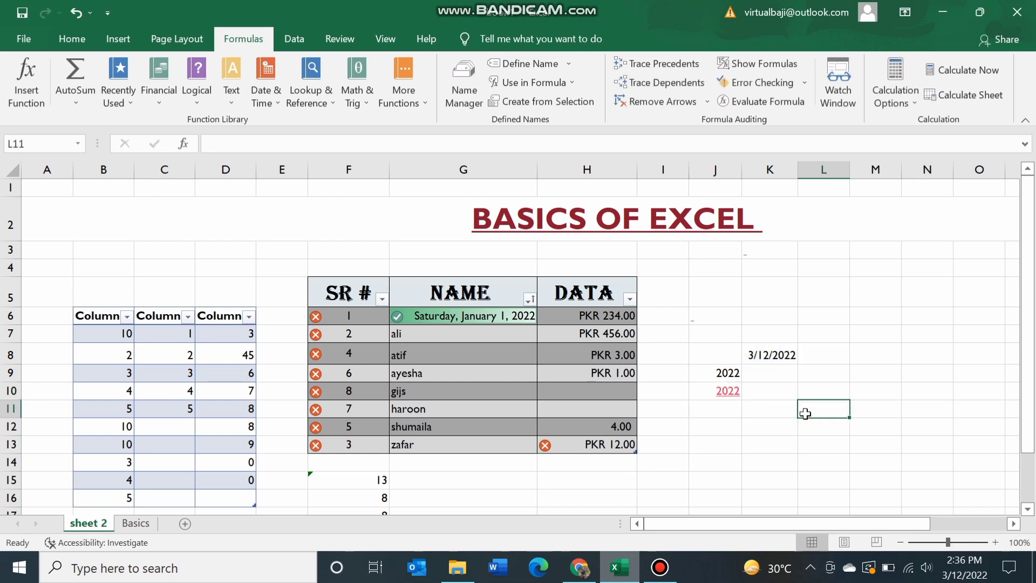
Step: Look through the Lookup & Reference functions, including the description of HYPERLINK
{"action": "left_click", "coordinate": [331, 105]}
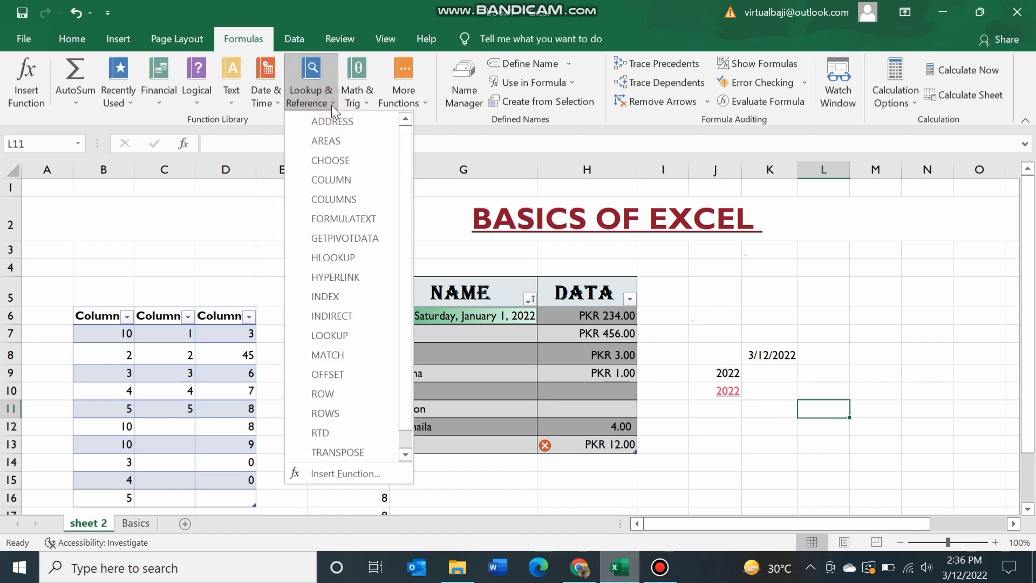
{"action": "left_click", "coordinate": [407, 438]}
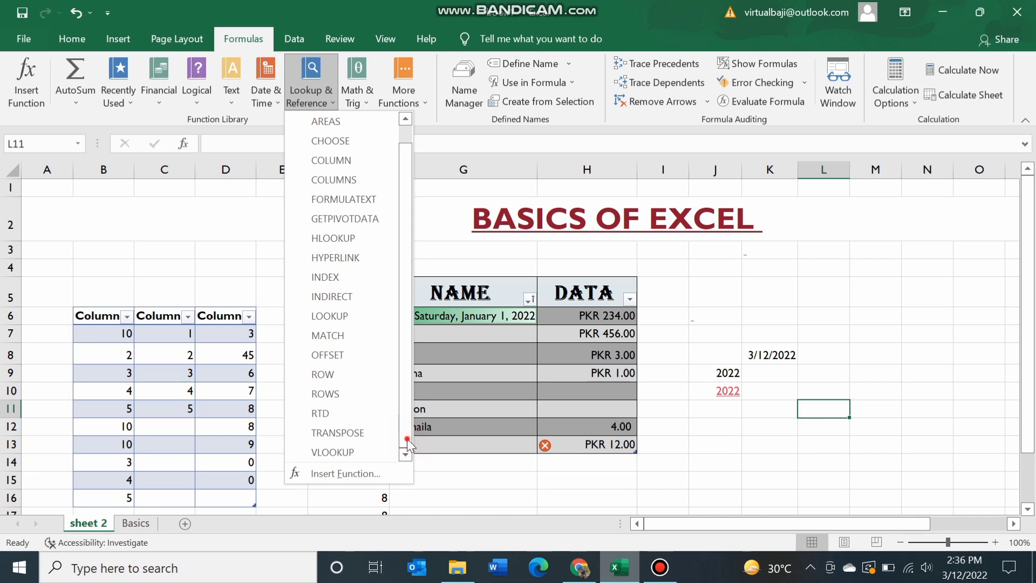
{"action": "left_click_drag", "start_coordinate": [407, 439], "coordinate": [403, 380]}
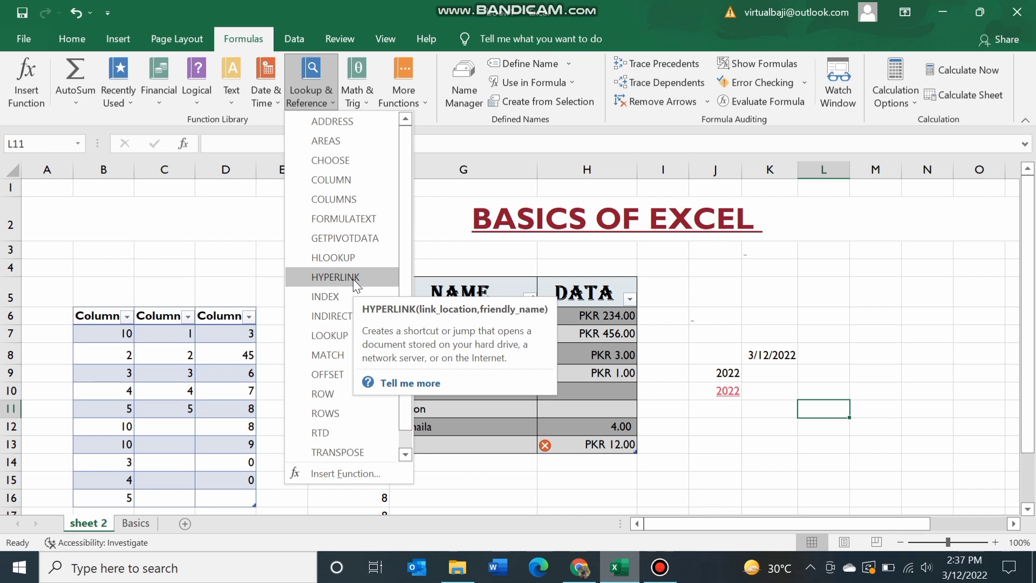
{"action": "left_click", "coordinate": [583, 238]}
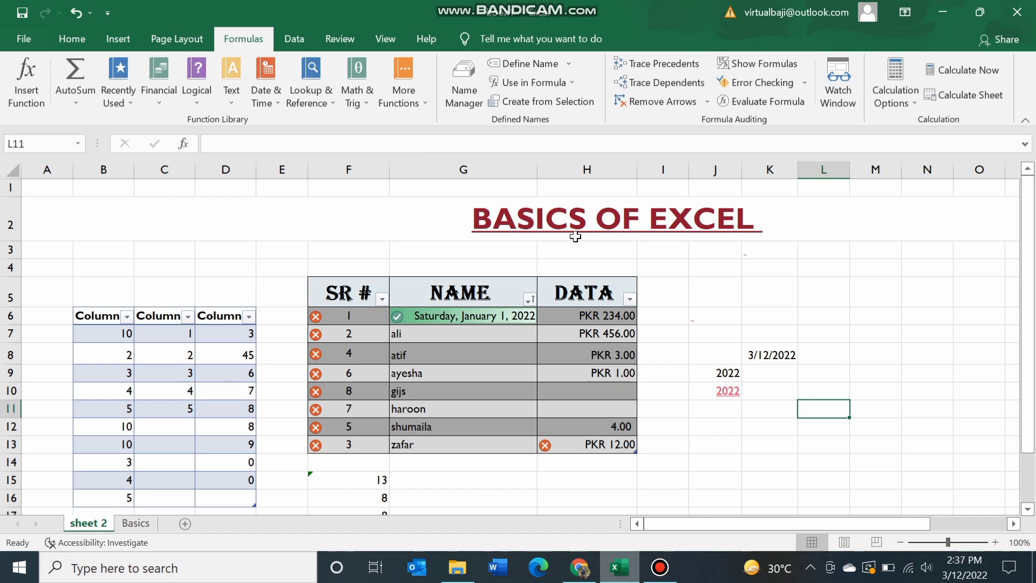
Step: Look through the Math & Trig functions and the Statistical, Engineering and Cube function categories
{"action": "left_click", "coordinate": [357, 92]}
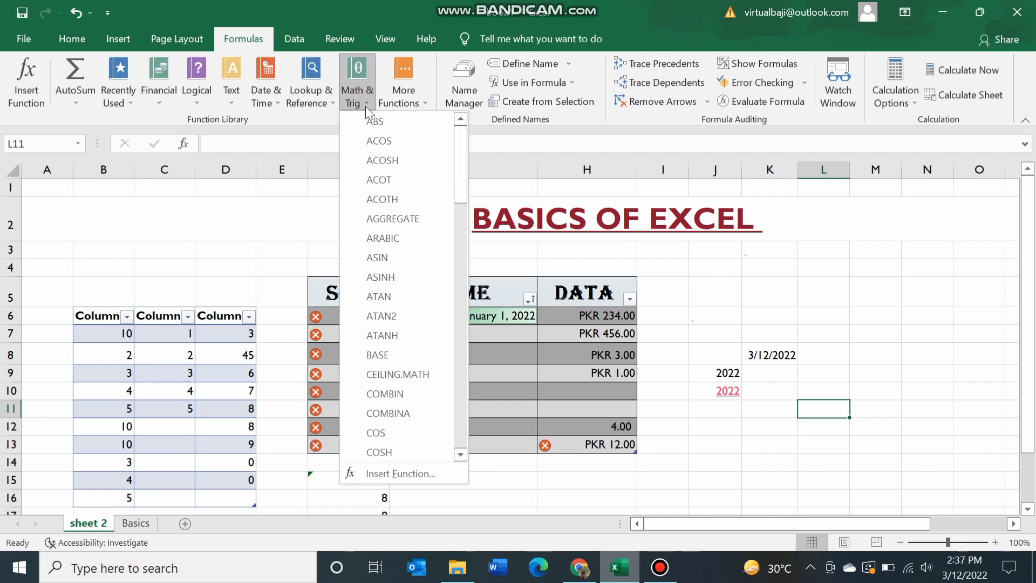
{"action": "left_click_drag", "start_coordinate": [459, 185], "coordinate": [460, 221]}
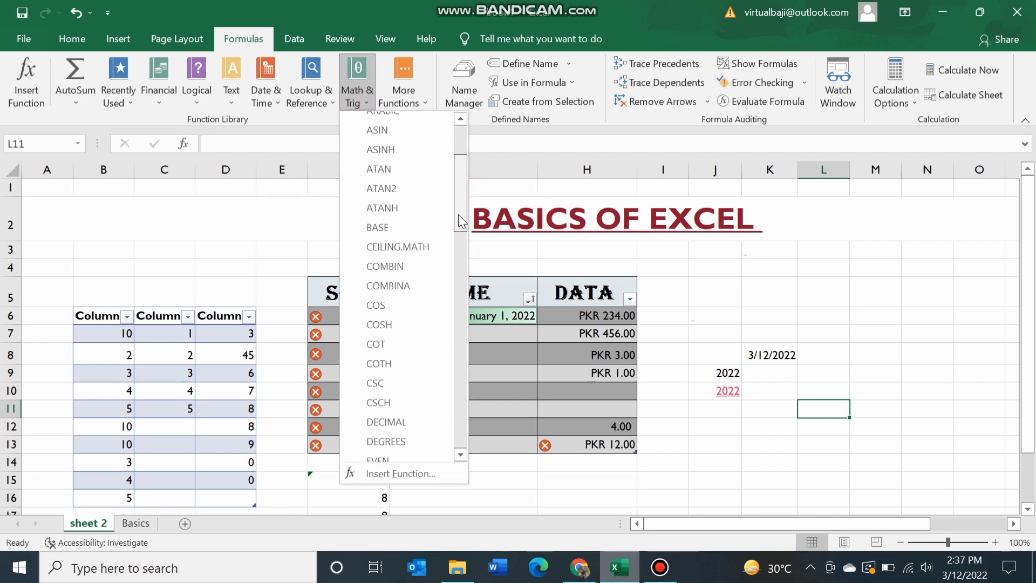
{"action": "left_click_drag", "start_coordinate": [458, 213], "coordinate": [457, 151]}
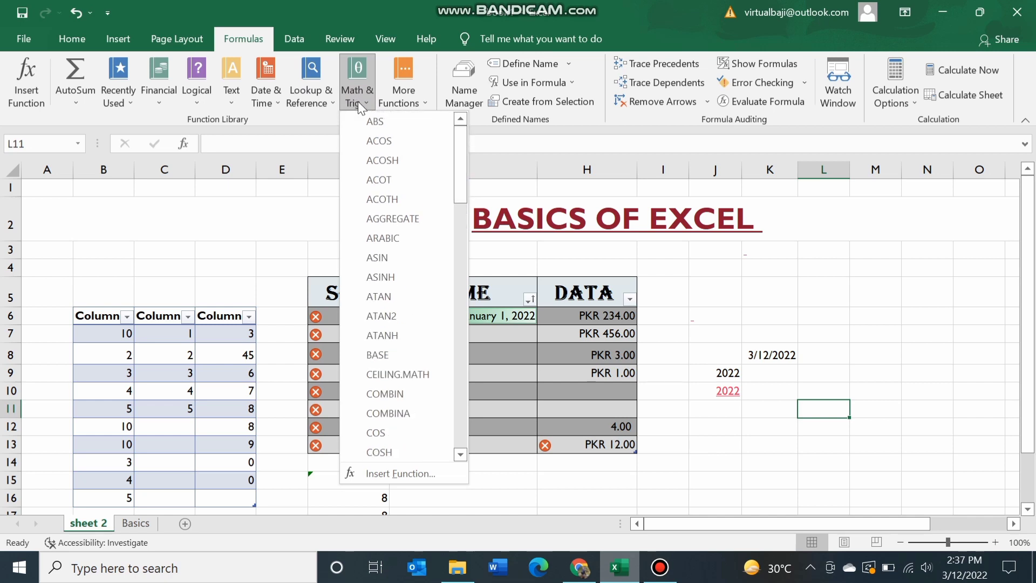
{"action": "left_click", "coordinate": [420, 97]}
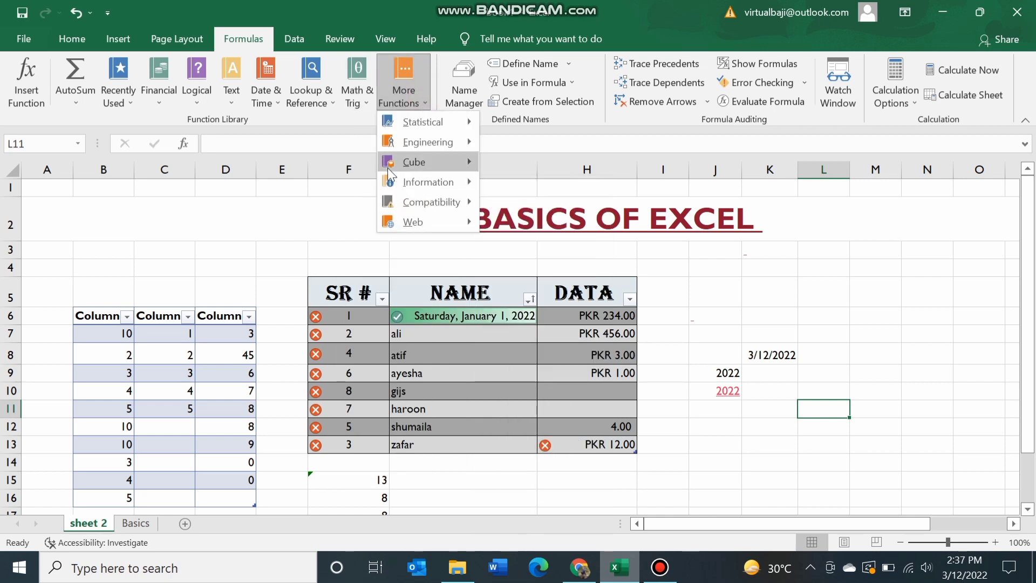
{"action": "mouse_move", "coordinate": [389, 168]}
{"action": "mouse_move", "coordinate": [430, 127]}
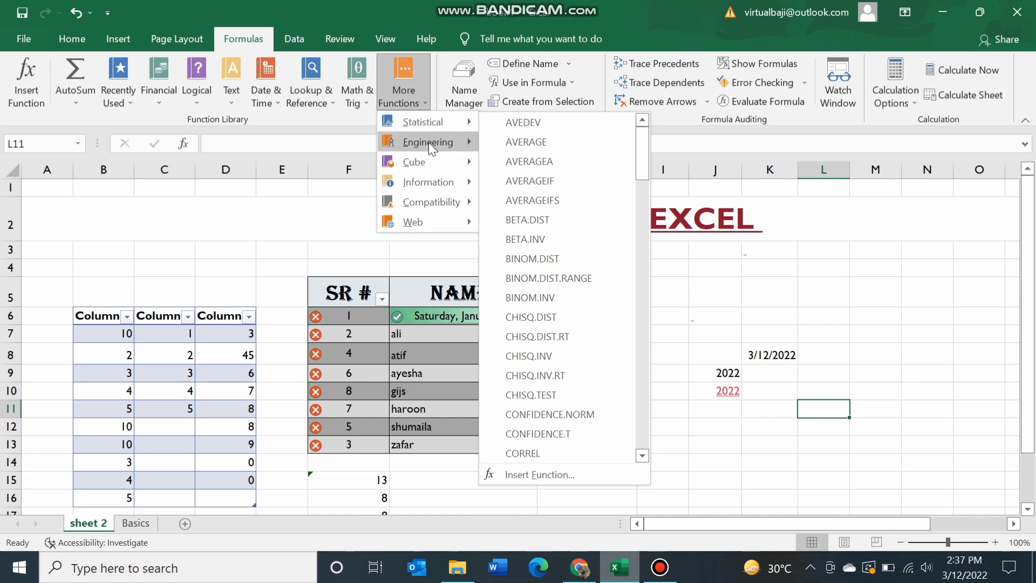
{"action": "mouse_move", "coordinate": [430, 145]}
{"action": "mouse_move", "coordinate": [432, 170]}
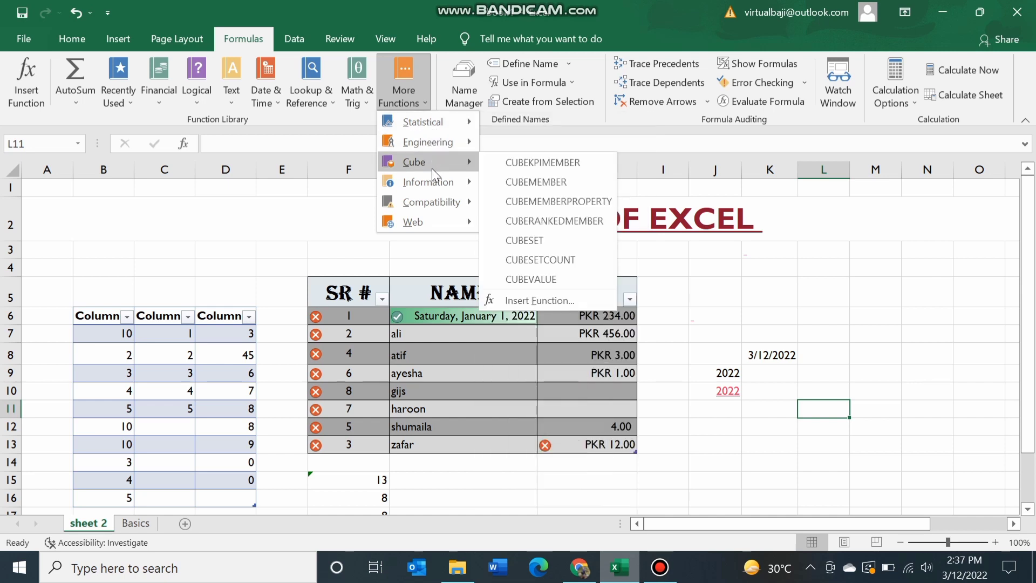
{"action": "left_click", "coordinate": [781, 312]}
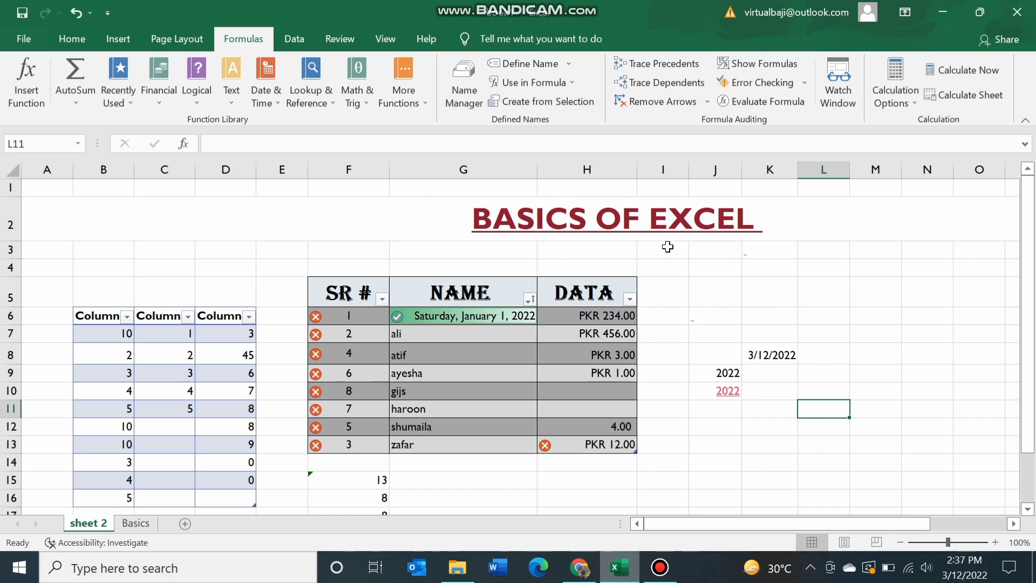
{"action": "left_click", "coordinate": [729, 411]}
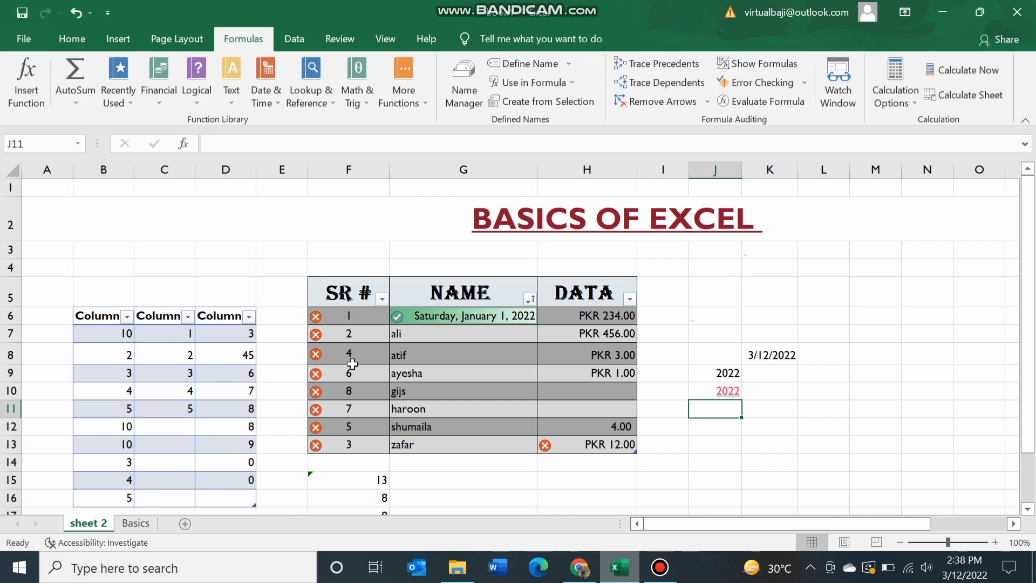
Step: Try to create names from the SR # values in F6:F13, using the top row and left column
{"action": "left_click_drag", "start_coordinate": [331, 314], "coordinate": [328, 440]}
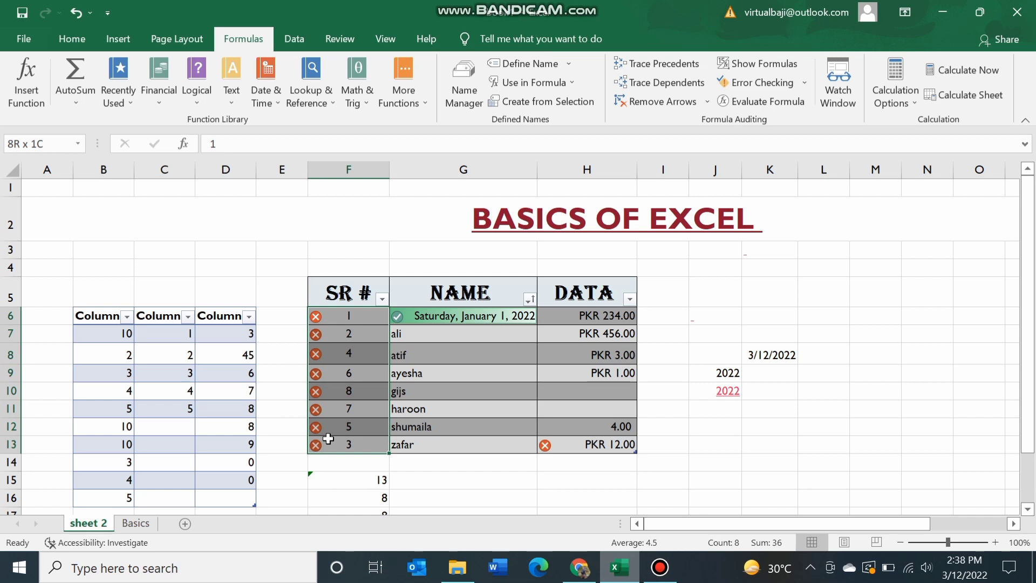
{"action": "left_click_drag", "start_coordinate": [328, 439], "coordinate": [331, 441]}
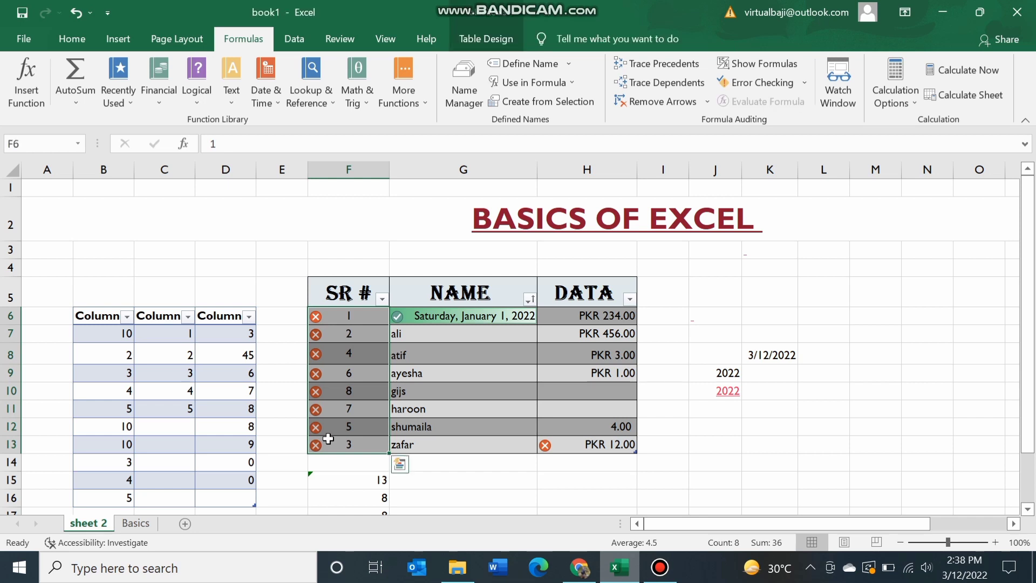
{"action": "left_click", "coordinate": [561, 96]}
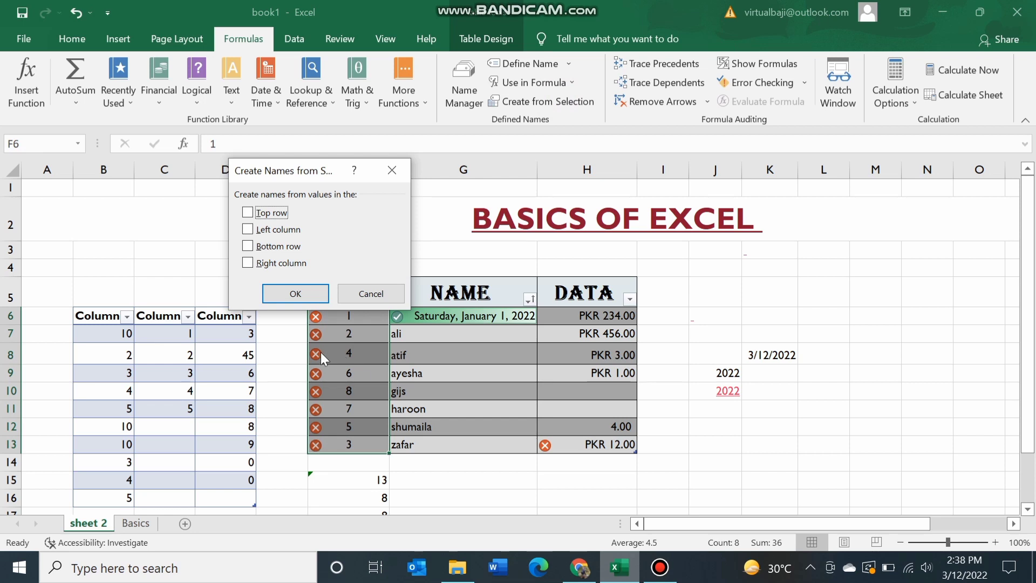
{"action": "left_click", "coordinate": [247, 213]}
{"action": "left_click", "coordinate": [247, 231]}
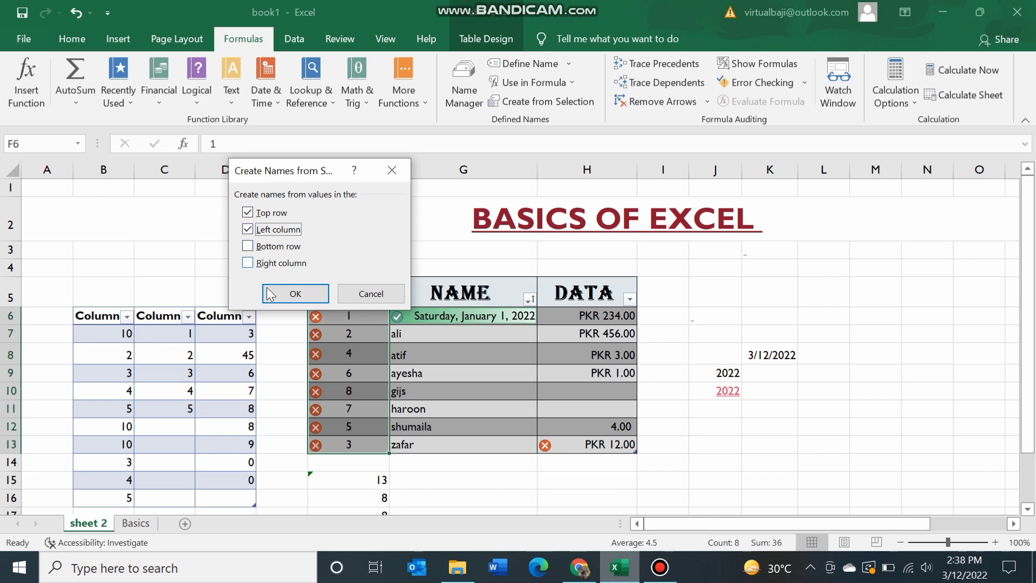
{"action": "left_click", "coordinate": [294, 294]}
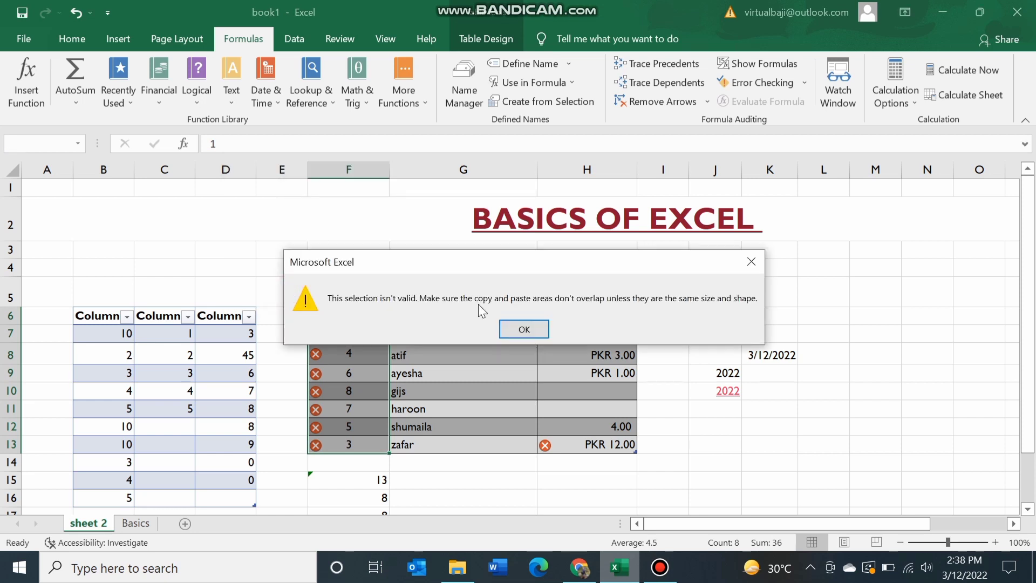
{"action": "left_click", "coordinate": [534, 328]}
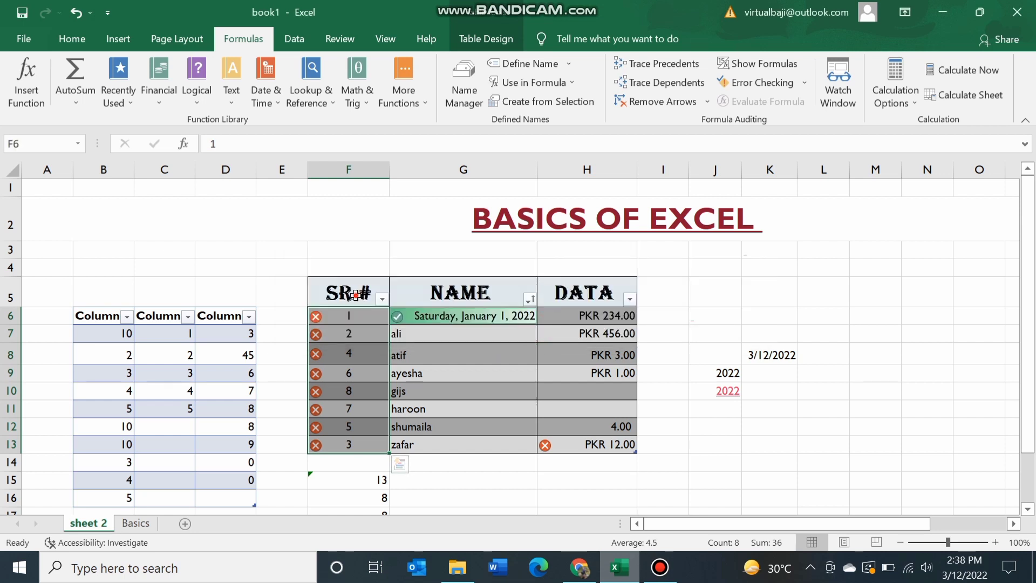
Step: Try to create names from the SR # header cell F5, using the top row and left column
{"action": "left_click", "coordinate": [354, 295]}
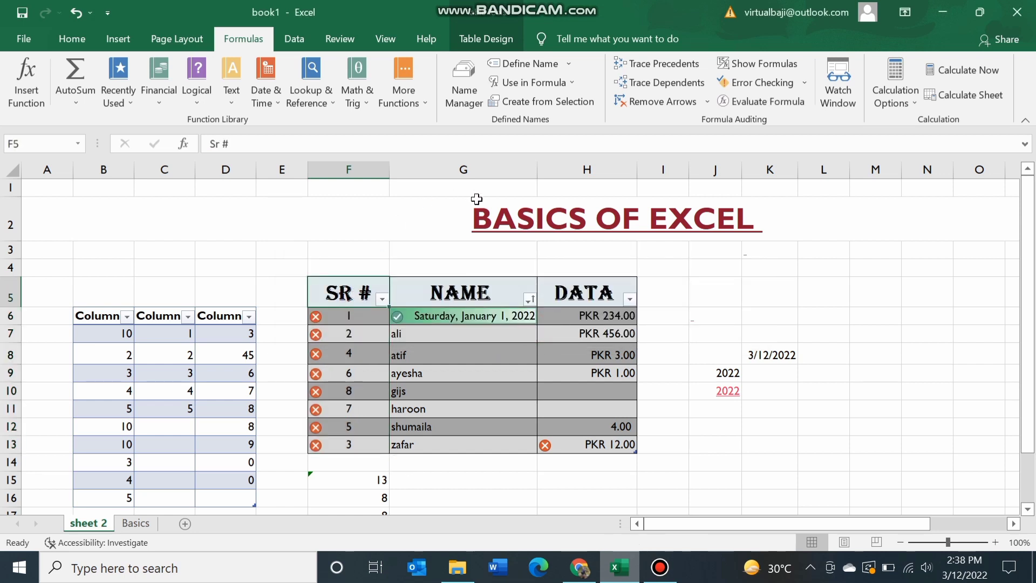
{"action": "left_click", "coordinate": [519, 101]}
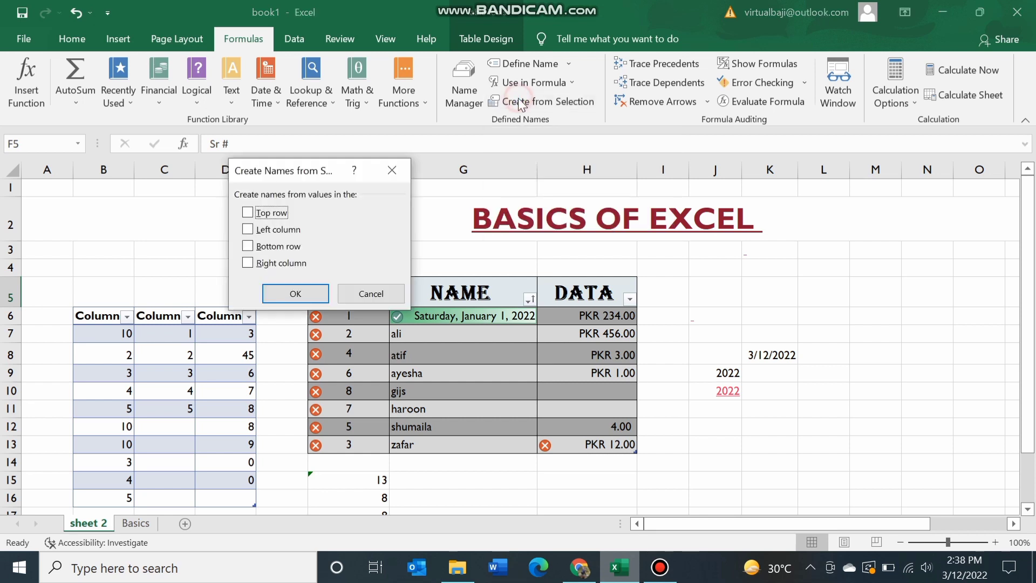
{"action": "left_click", "coordinate": [247, 212]}
{"action": "left_click", "coordinate": [248, 229]}
{"action": "left_click", "coordinate": [295, 293]}
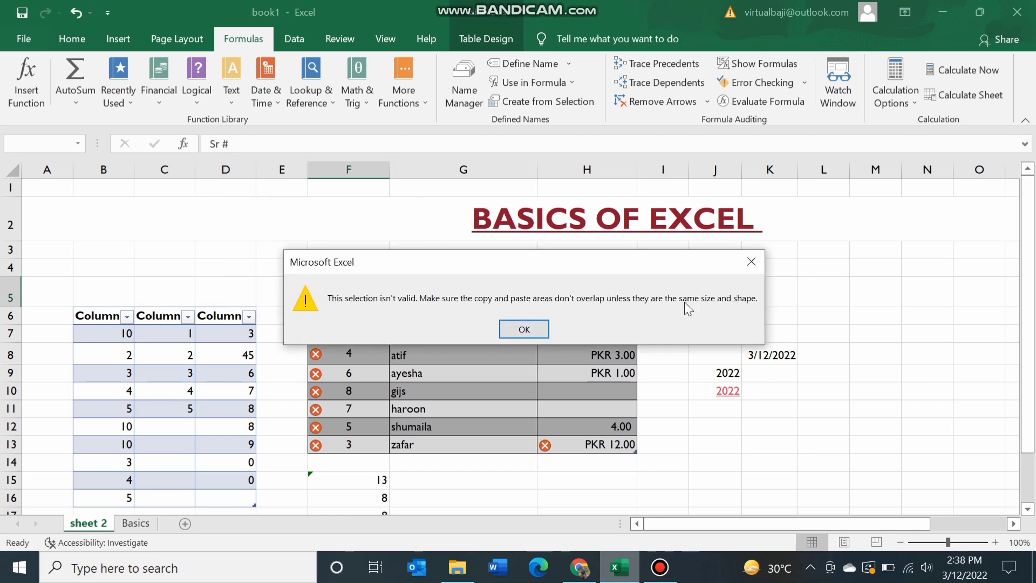
{"action": "left_click", "coordinate": [525, 329]}
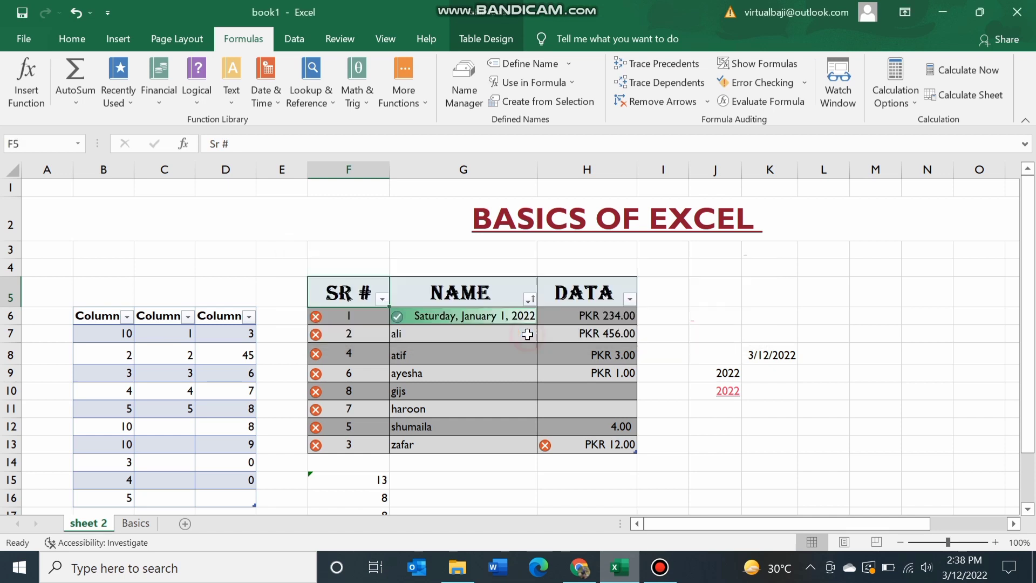
{"action": "left_click", "coordinate": [382, 299]}
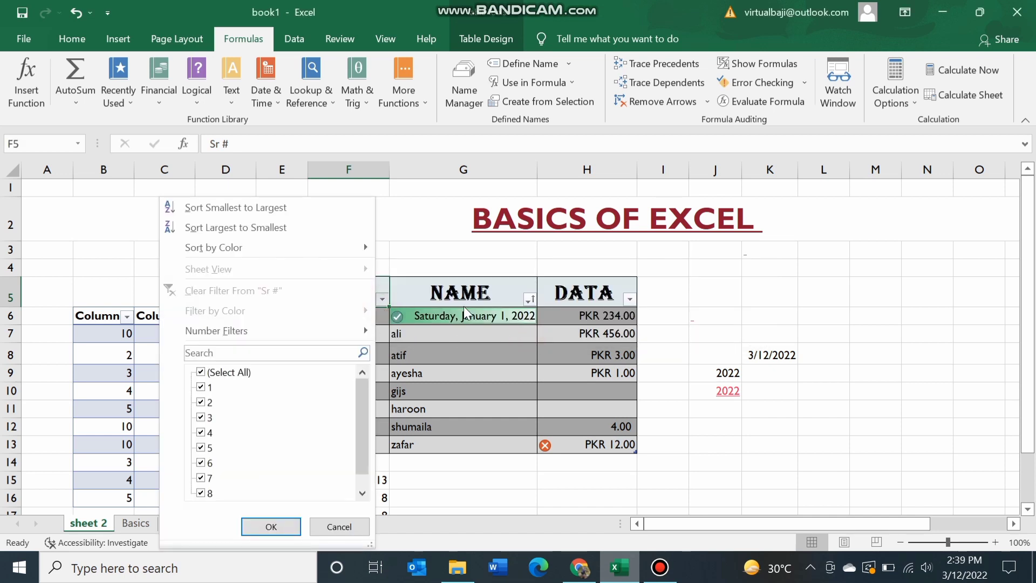
{"action": "left_click", "coordinate": [294, 527]}
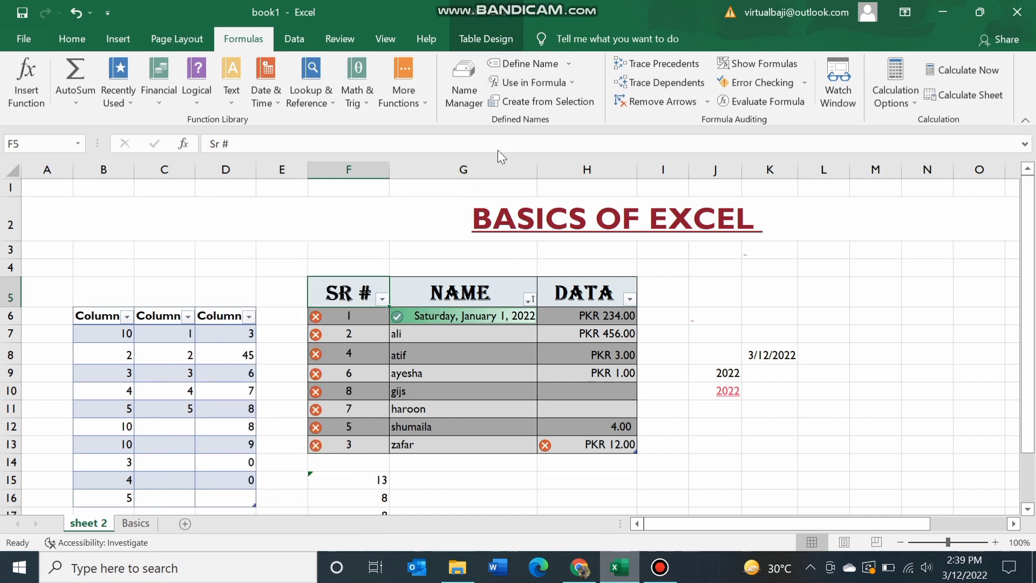
Step: Define a workbook-scoped name for the SR # header cell F5, using the person's name found in G11
{"action": "left_click", "coordinate": [567, 63]}
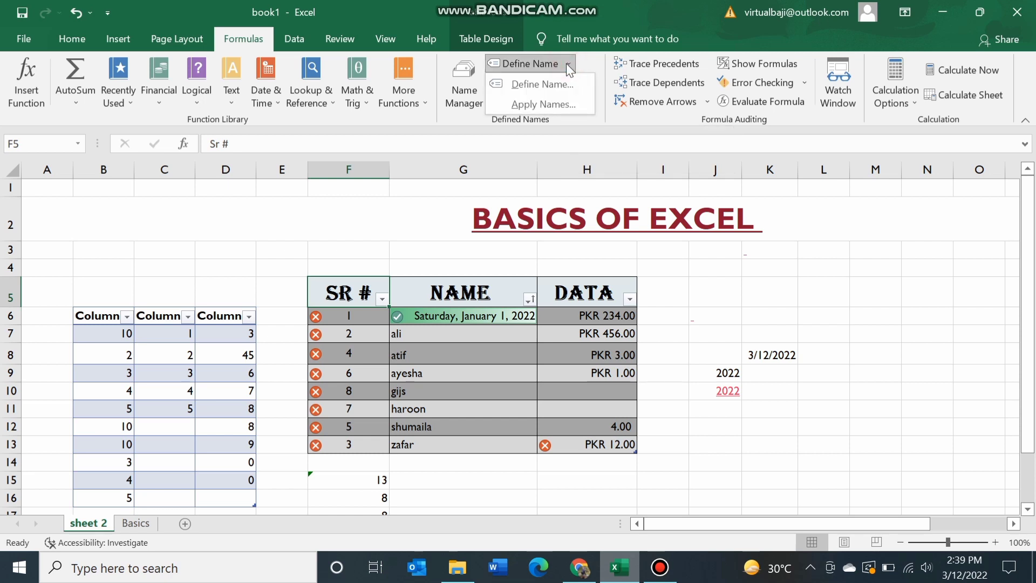
{"action": "left_click", "coordinate": [530, 64]}
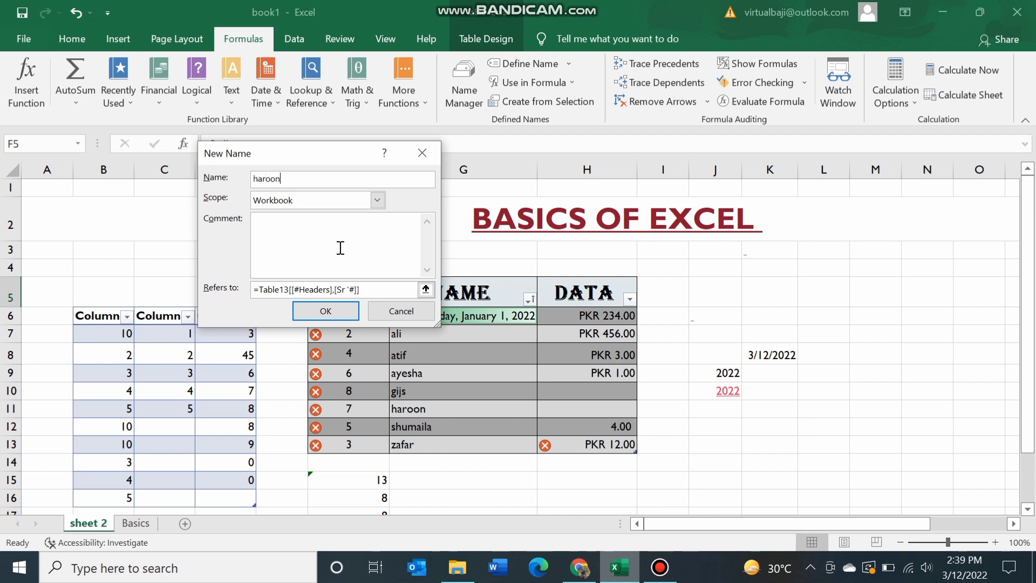
{"action": "key", "text": "Return"}
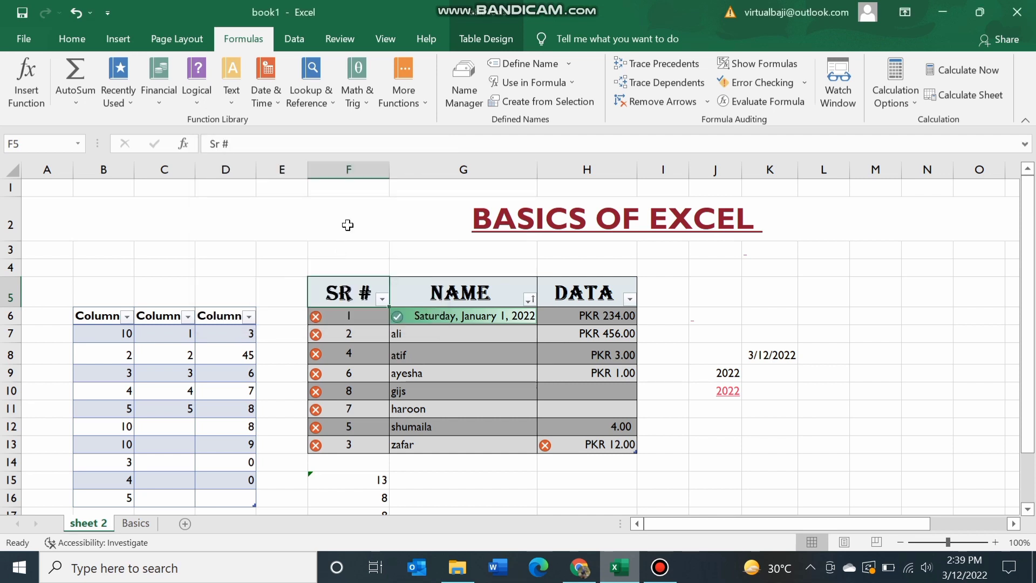
Step: Try the defined name as a formula in the SR # header cell F5 and undo the entry
{"action": "left_click", "coordinate": [556, 86]}
{"action": "left_click", "coordinate": [520, 105]}
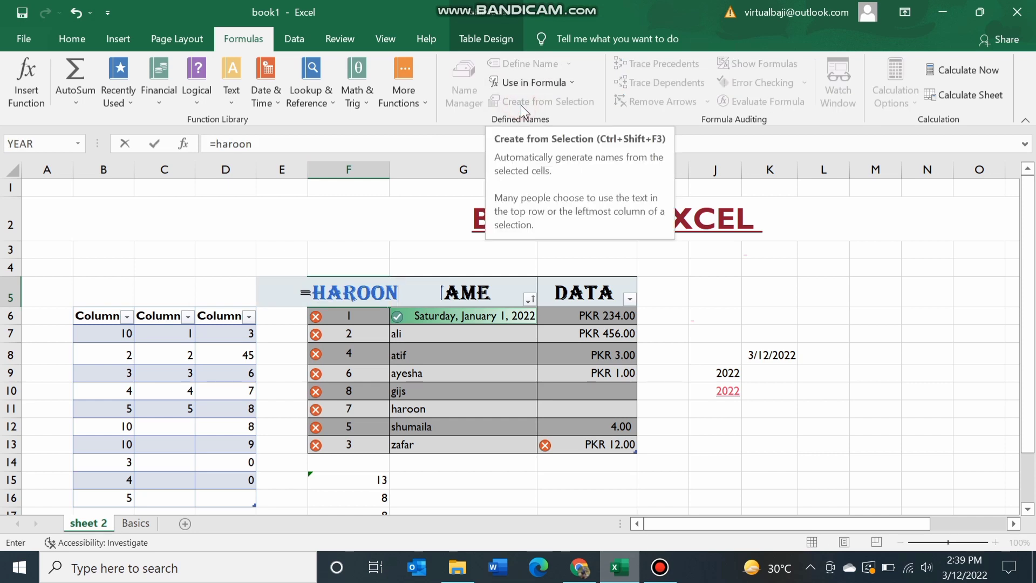
{"action": "left_click", "coordinate": [765, 314]}
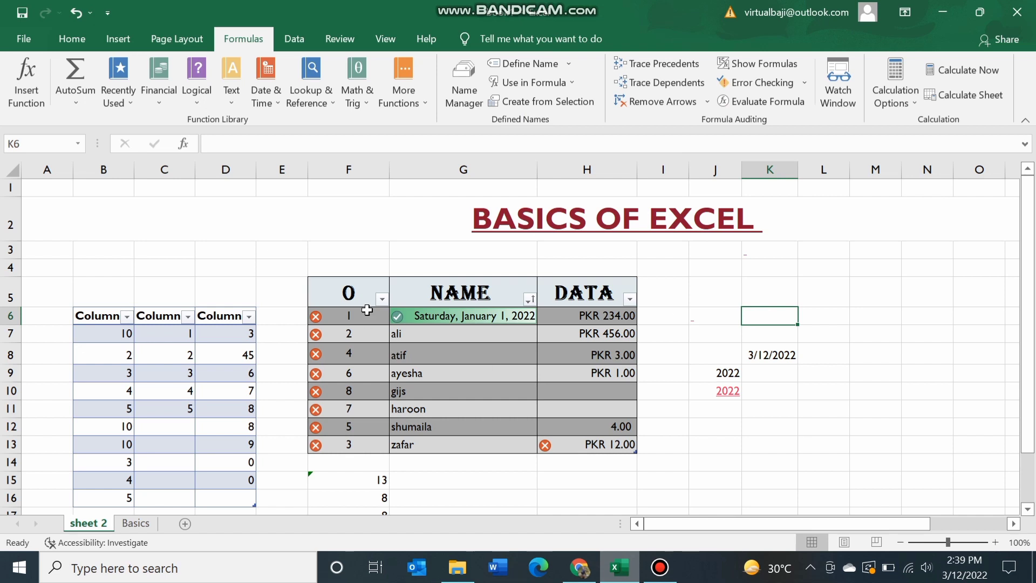
{"action": "key", "text": "ctrl+z"}
{"action": "left_click", "coordinate": [798, 255]}
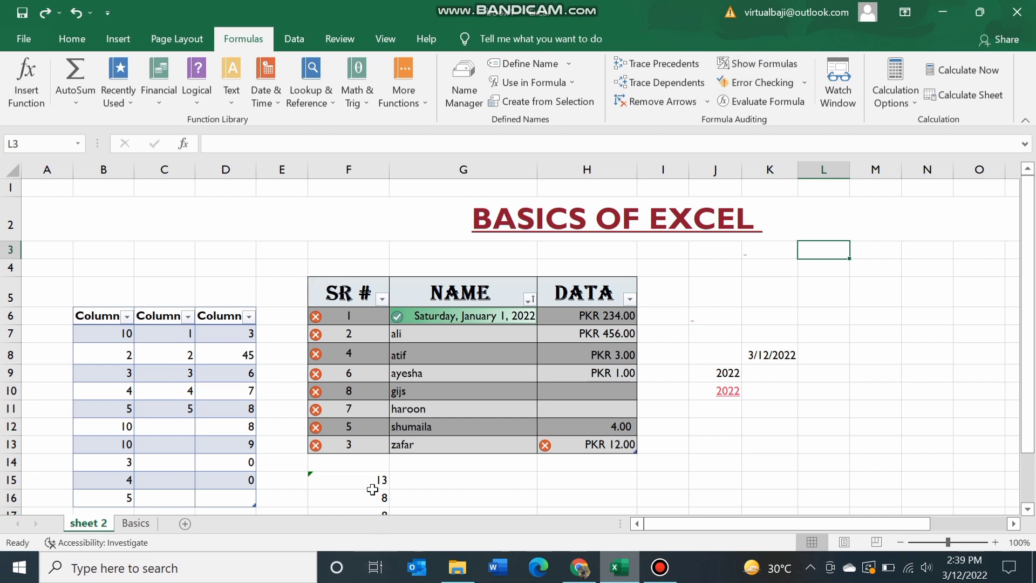
Step: Try replacing the TODAY formula in K8 with a reference to J5, clear the entry and undo the change
{"action": "left_click", "coordinate": [757, 353]}
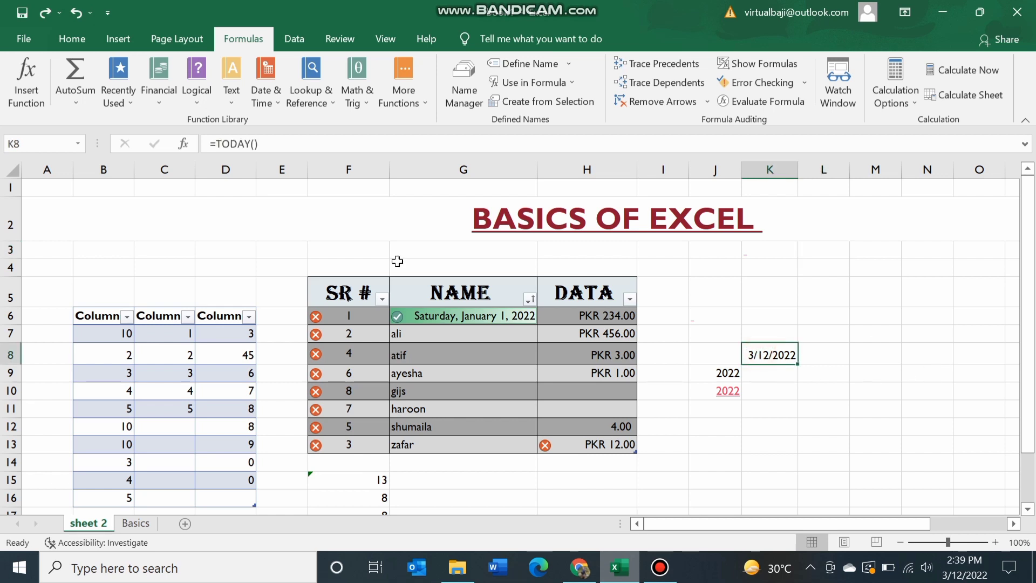
{"action": "left_click", "coordinate": [294, 144]}
{"action": "left_click_drag", "start_coordinate": [274, 142], "coordinate": [197, 143]}
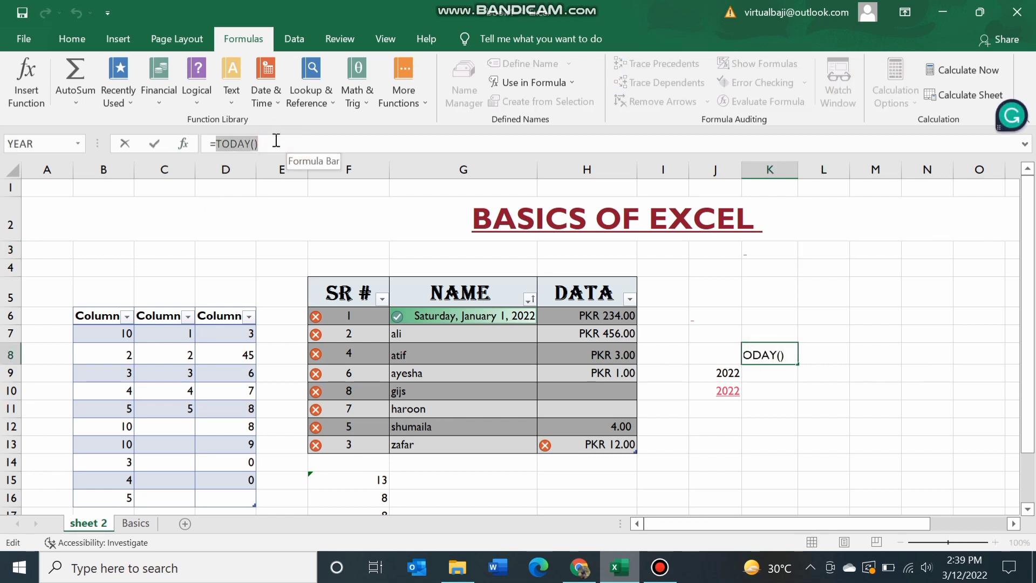
{"action": "left_click_drag", "start_coordinate": [260, 144], "coordinate": [179, 146]}
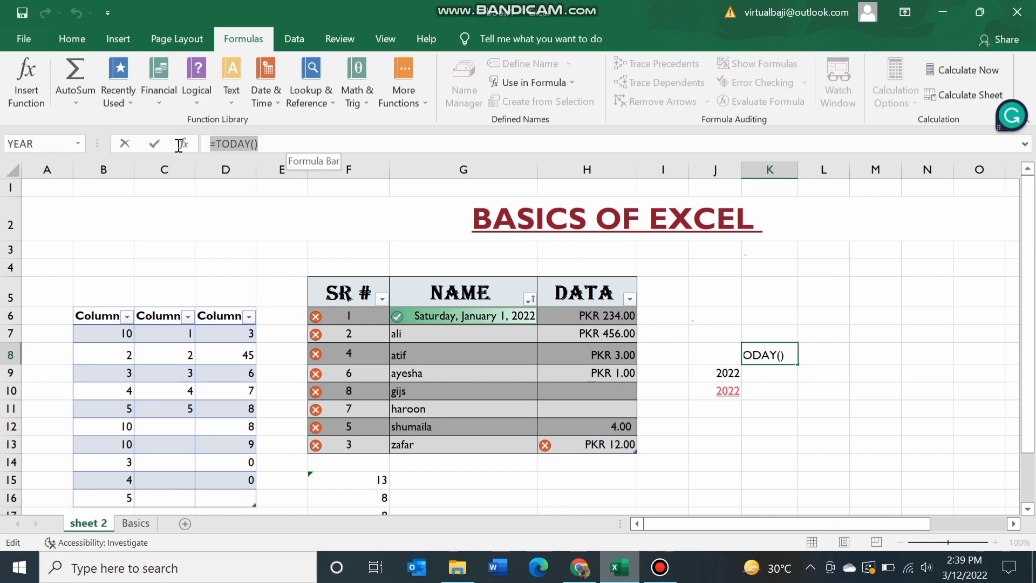
{"action": "type", "text": "="}
{"action": "left_click", "coordinate": [726, 299]}
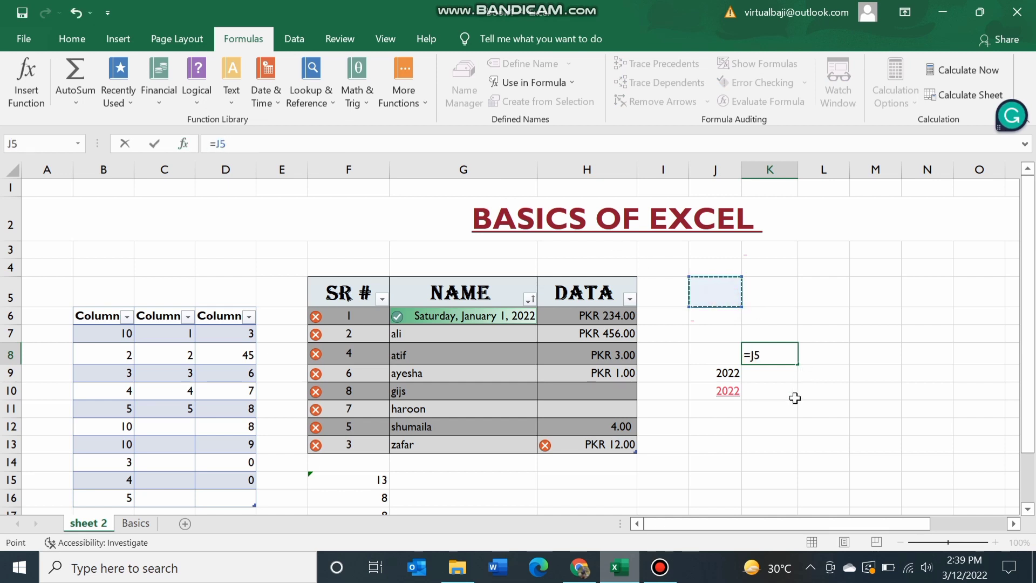
{"action": "key", "text": "BackSpace"}
{"action": "key", "text": "BackSpace"}
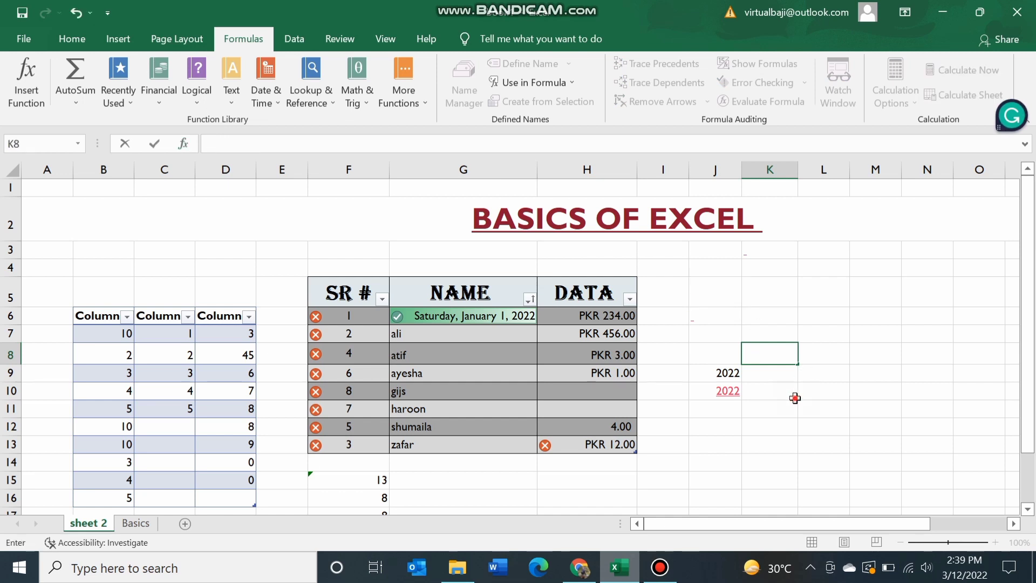
{"action": "left_click", "coordinate": [795, 398]}
{"action": "key", "text": "ctrl+z"}
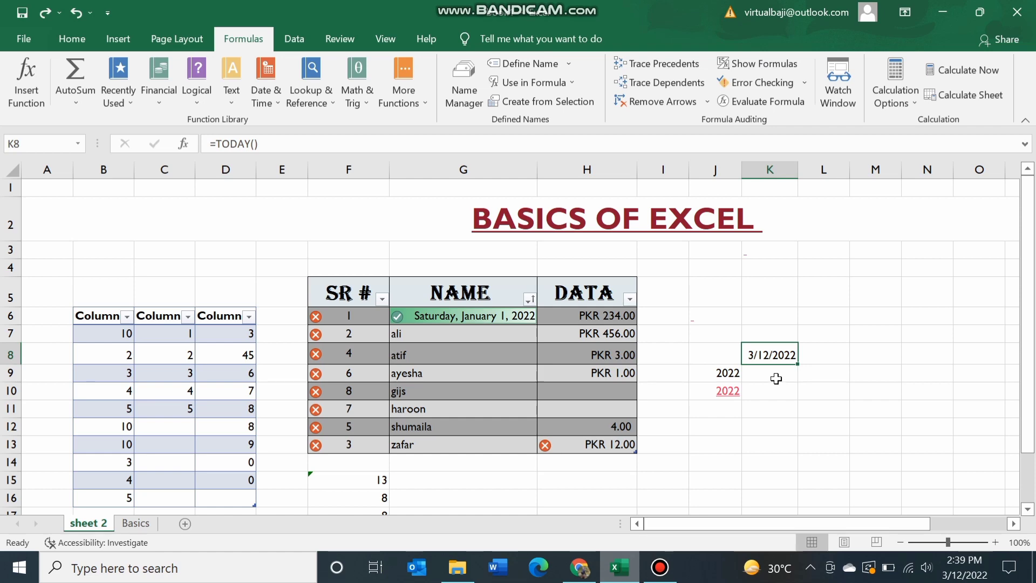
Step: Show the formulas in the worksheet cells instead of their results
{"action": "left_click", "coordinate": [772, 62]}
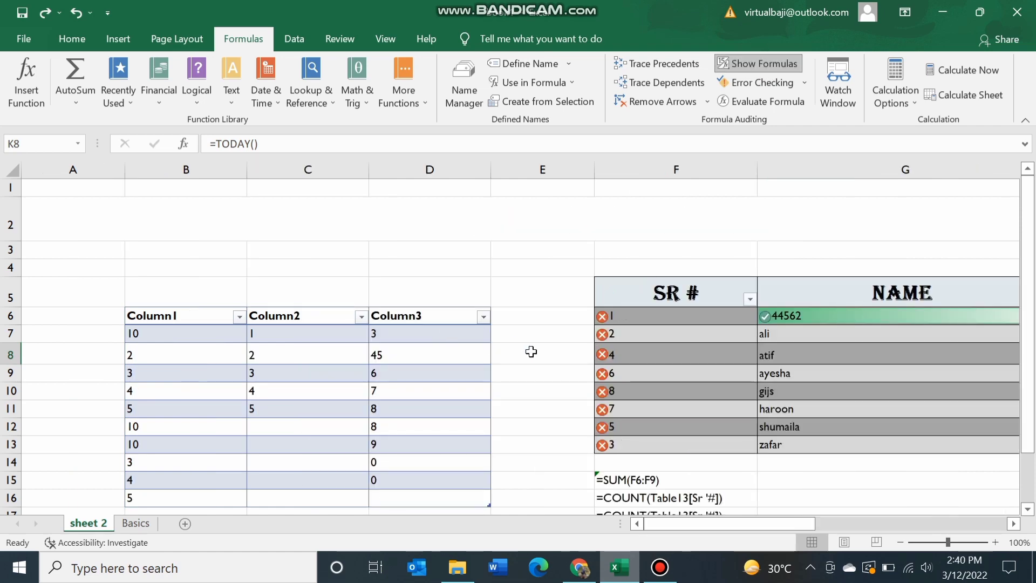
{"action": "scroll", "coordinate": [531, 351], "scroll_direction": "down", "scroll_amount": 5}
{"action": "scroll", "coordinate": [531, 351], "scroll_direction": "up", "scroll_amount": 5}
Step: Run error checking on the sheet and view the issue reported for the SUM formula in F15
{"action": "left_click", "coordinate": [770, 82]}
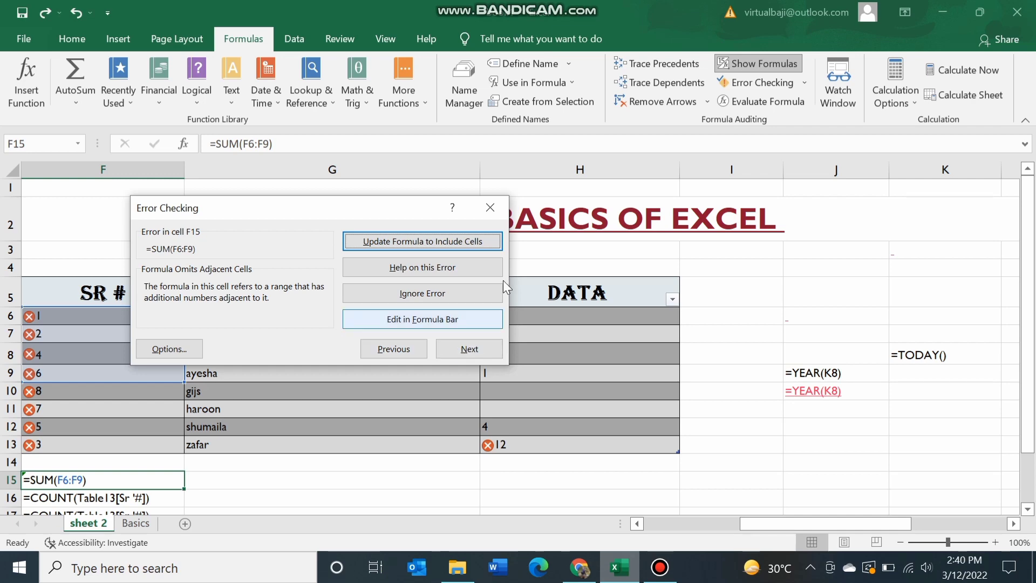
{"action": "left_click", "coordinate": [500, 211]}
{"action": "left_click", "coordinate": [867, 230]}
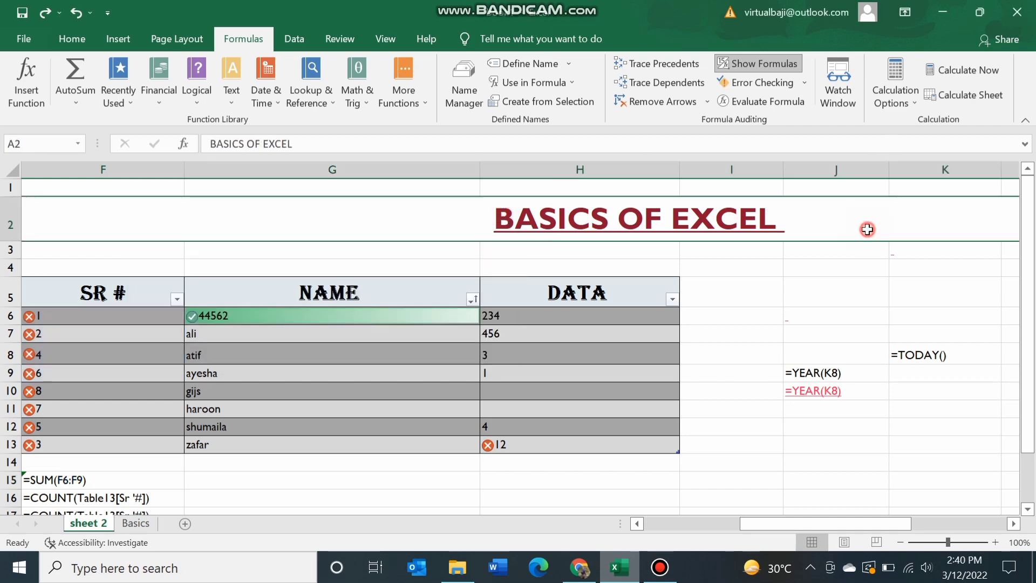
Step: Review the formulas displayed across the whole worksheet at 55% zoom
{"action": "left_click", "coordinate": [790, 333]}
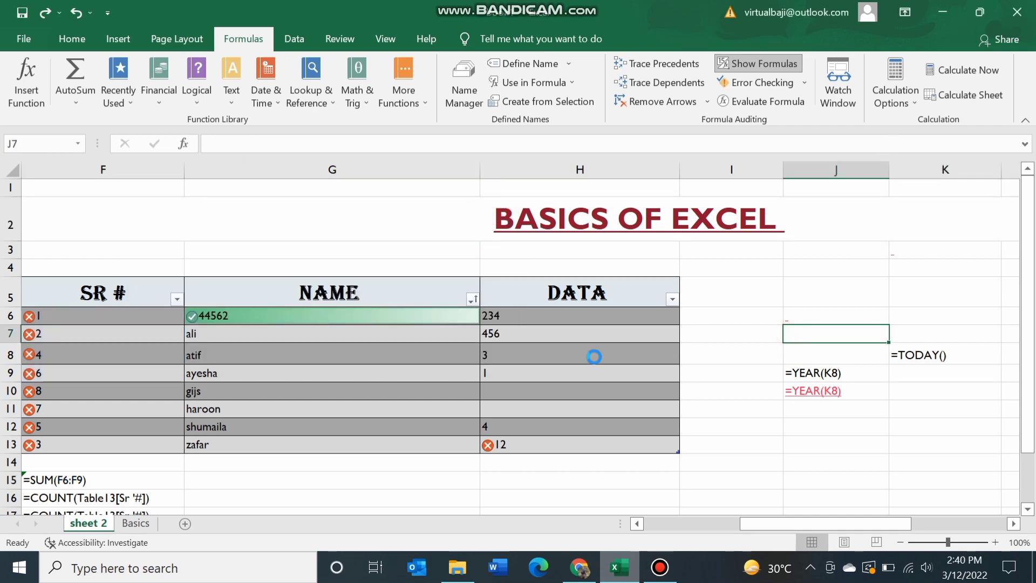
{"action": "scroll", "coordinate": [595, 357], "scroll_direction": "down", "scroll_amount": 4}
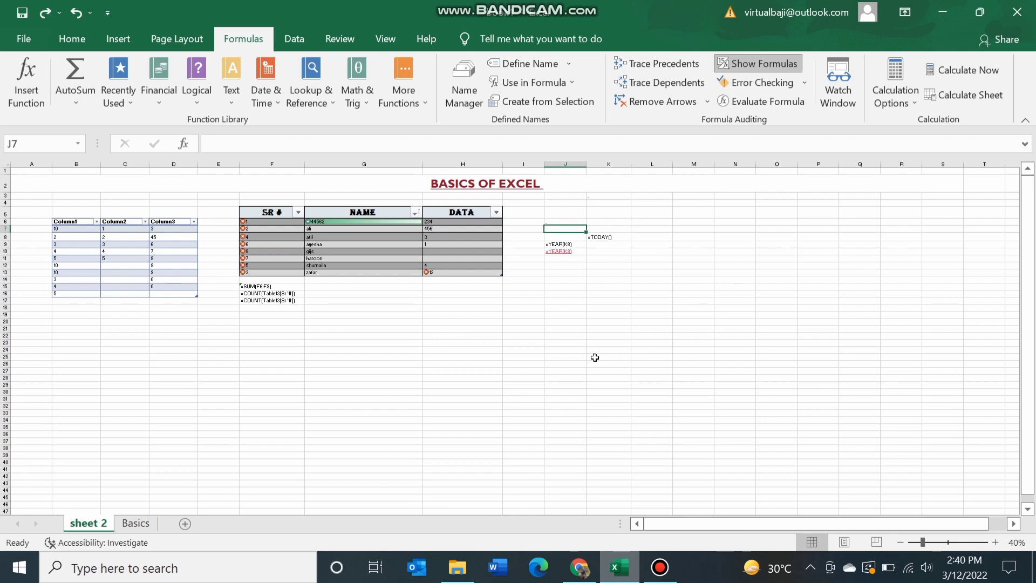
{"action": "scroll", "coordinate": [594, 357], "scroll_direction": "up", "scroll_amount": 1}
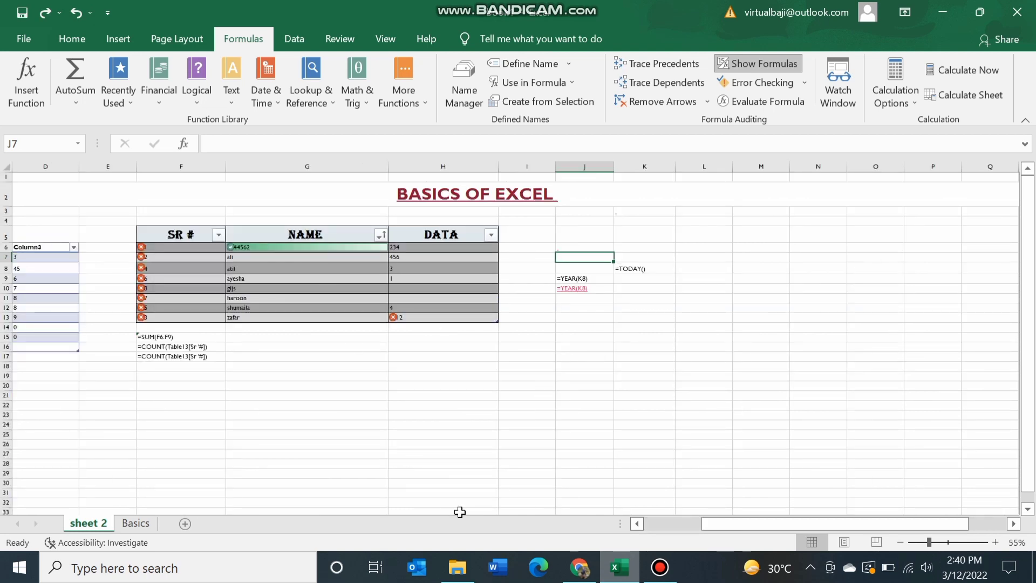
{"action": "left_click_drag", "start_coordinate": [738, 529], "coordinate": [636, 525]}
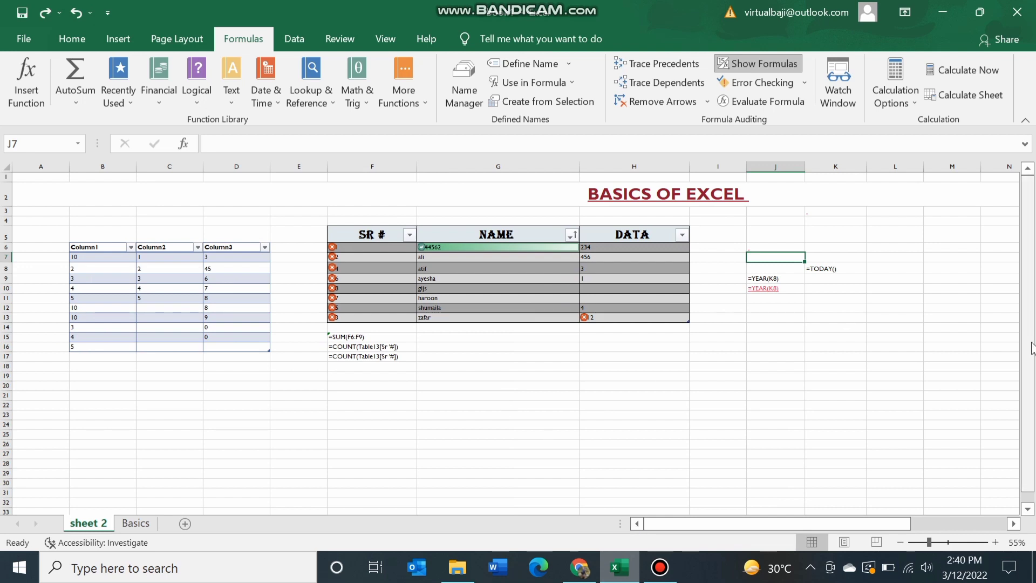